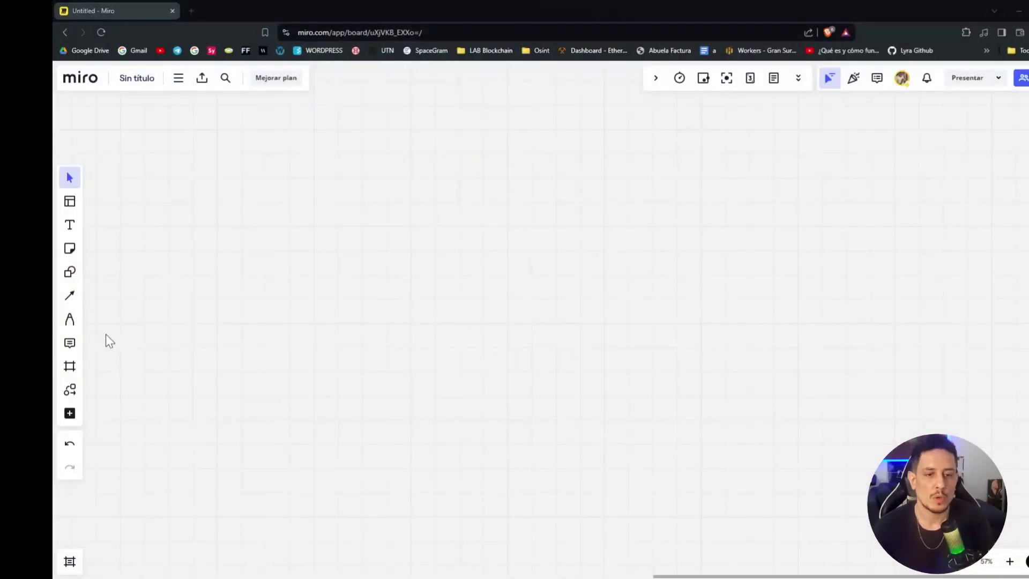
- Draw a freehand stick figure with the pen and write "hero" above it
left_click(70, 319)
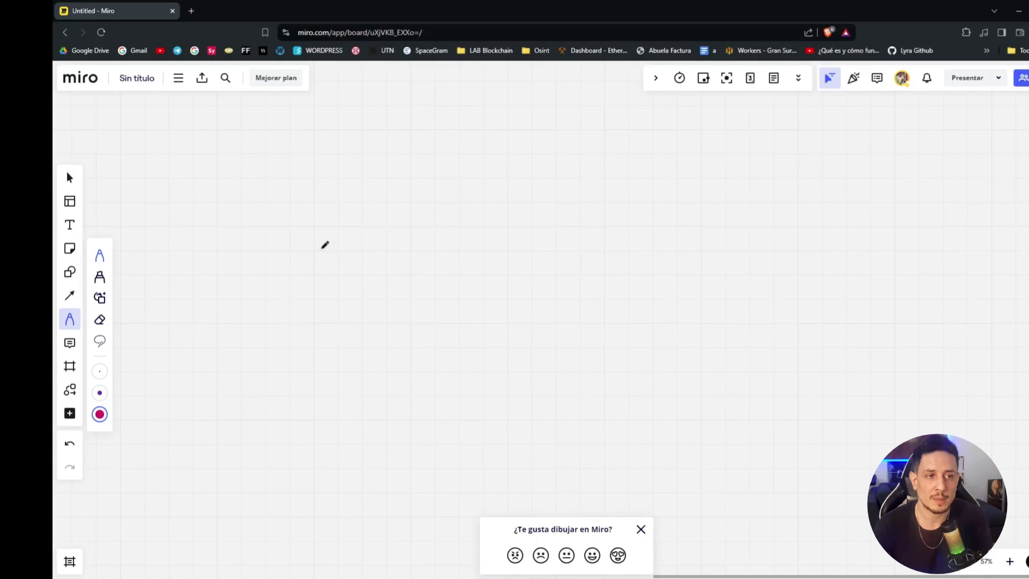
mouse_move(326, 240)
left_mouse_down()
mouse_move(391, 214)
mouse_move(321, 243)
mouse_move(353, 264)
mouse_move(321, 312)
left_mouse_up()
scroll(355, 225, "down", 3)
left_click_drag(352, 272, 375, 294)
mouse_move(354, 239)
left_mouse_down()
mouse_move(327, 258)
mouse_move(379, 260)
left_mouse_up()
scroll(379, 258, "up", 3)
mouse_move(286, 151)
left_mouse_down()
mouse_move(287, 190)
mouse_move(297, 195)
left_mouse_up()
mouse_move(311, 185)
left_mouse_down()
mouse_move(326, 175)
mouse_move(337, 195)
mouse_move(371, 189)
mouse_move(365, 170)
left_mouse_up()
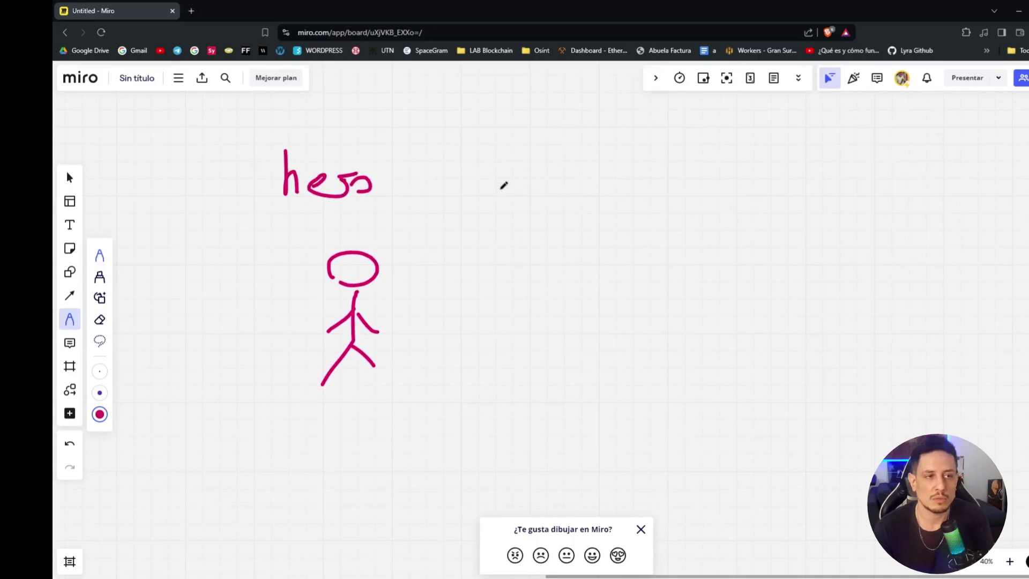
- Handwrite an arrow from "hero" to "PC", followed by another arrow leading onward from "PC"
scroll(466, 185, "right", 2)
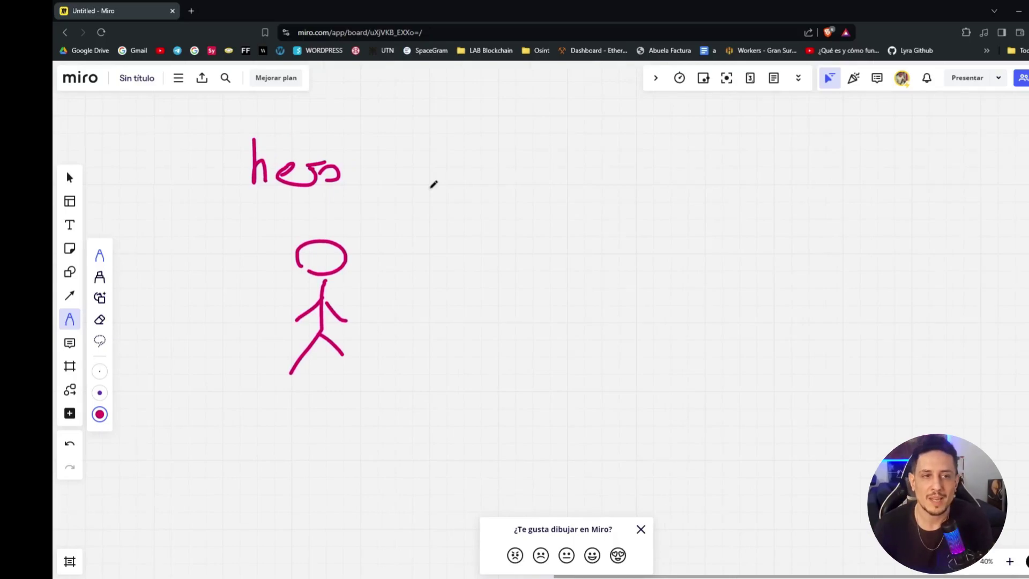
scroll(433, 184, "right", 2)
scroll(321, 198, "up", 2)
mouse_move(323, 223)
left_mouse_down()
mouse_move(360, 220)
mouse_move(398, 242)
left_mouse_up()
mouse_move(378, 210)
left_mouse_down()
mouse_move(424, 204)
mouse_move(399, 226)
left_mouse_up()
mouse_move(437, 206)
left_mouse_down()
mouse_move(415, 222)
mouse_move(436, 236)
left_mouse_up()
mouse_move(456, 222)
left_mouse_down()
mouse_move(484, 221)
mouse_move(483, 229)
left_mouse_up()
scroll(484, 229, "right", 4)
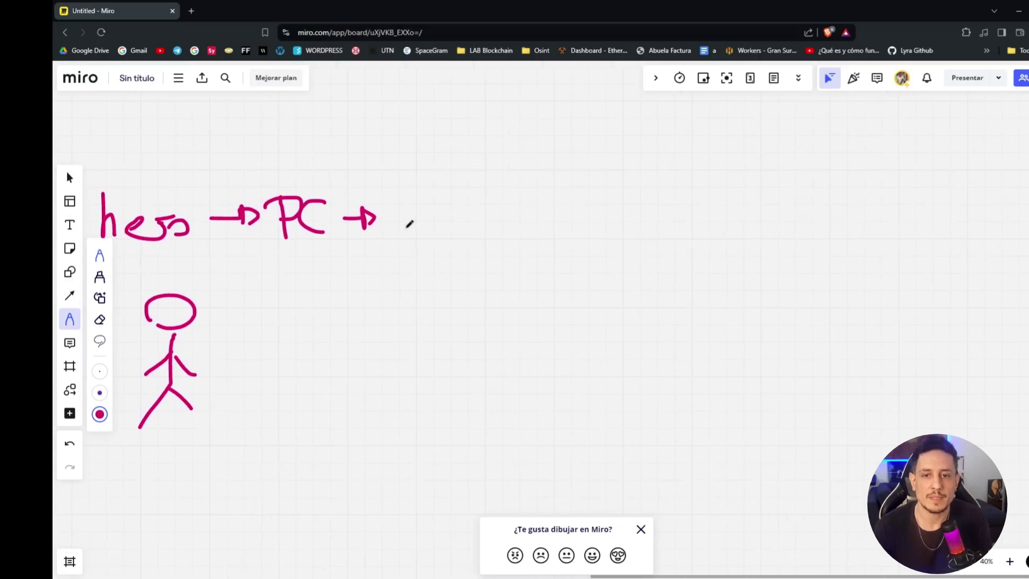
- Handwrite "Quickbar" at the end of the arrow that leads from "PC"
scroll(409, 224, "up", 1)
left_click_drag(413, 199, 425, 237)
left_click_drag(433, 220, 465, 237)
mouse_move(479, 223)
left_mouse_down()
mouse_move(485, 239)
mouse_move(502, 240)
left_mouse_up()
left_click(460, 203)
mouse_move(513, 194)
left_mouse_down()
mouse_move(514, 236)
mouse_move(528, 236)
left_mouse_up()
left_click_drag(531, 222, 561, 225)
scroll(488, 268, "down", 2)
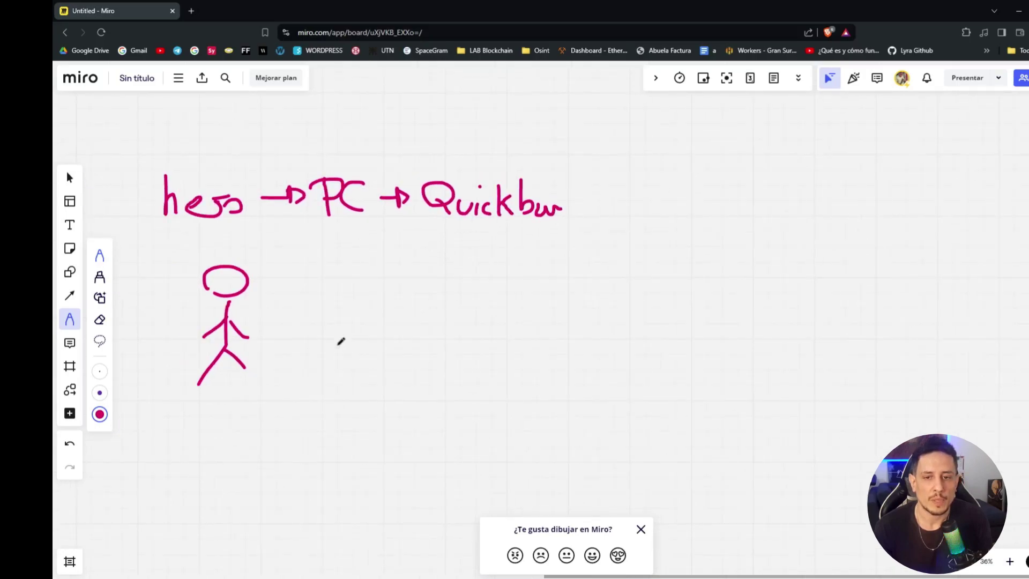
- Sketch a row of three adjoining boxes labelled "Arraybar" below "PC", with a downward arrow marked "II" pointing at it
left_click_drag(341, 340, 341, 368)
mouse_move(342, 343)
left_mouse_down()
mouse_move(370, 344)
mouse_move(354, 369)
mouse_move(397, 357)
mouse_move(373, 372)
mouse_move(401, 371)
left_mouse_up()
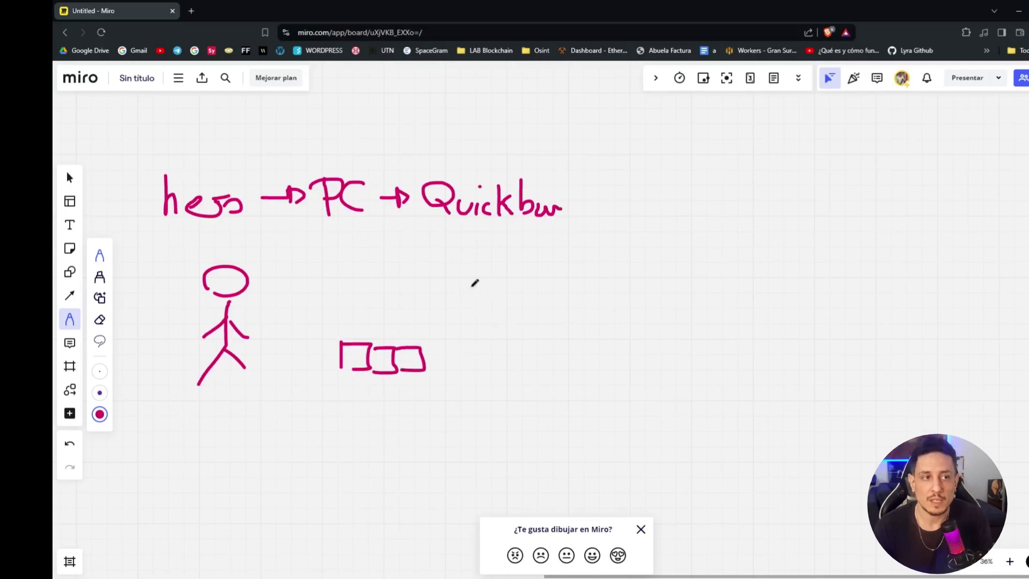
left_click_drag(303, 263, 339, 314)
left_click_drag(315, 252, 341, 252)
mouse_move(335, 254)
left_mouse_down()
mouse_move(337, 273)
mouse_move(369, 253)
mouse_move(366, 276)
left_mouse_up()
left_click_drag(350, 274, 369, 269)
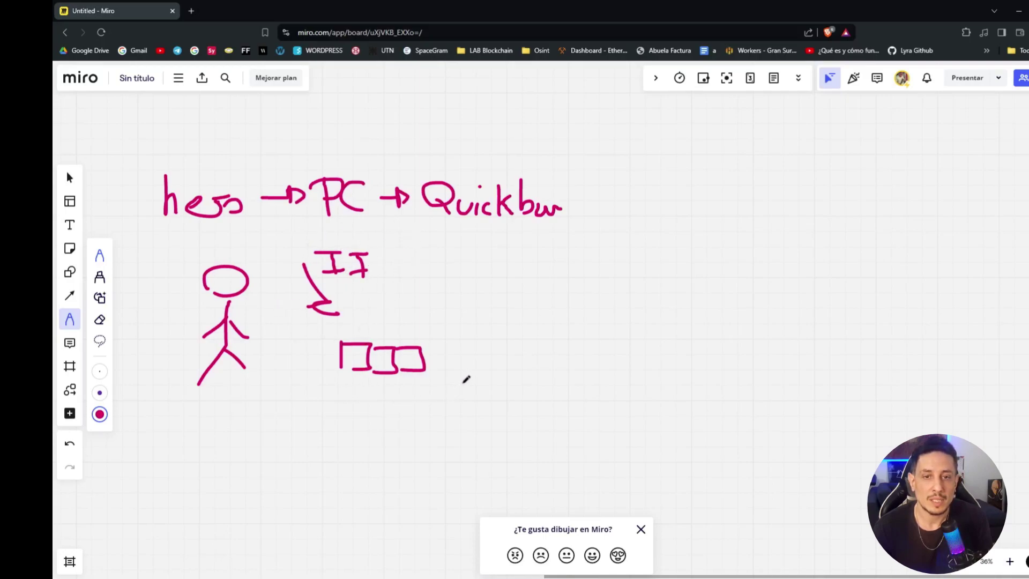
mouse_move(334, 410)
left_mouse_down()
mouse_move(352, 397)
mouse_move(397, 403)
mouse_move(406, 410)
mouse_move(394, 430)
left_mouse_up()
mouse_move(415, 387)
left_mouse_down()
mouse_move(424, 413)
mouse_move(439, 401)
mouse_move(442, 413)
mouse_move(452, 408)
left_mouse_up()
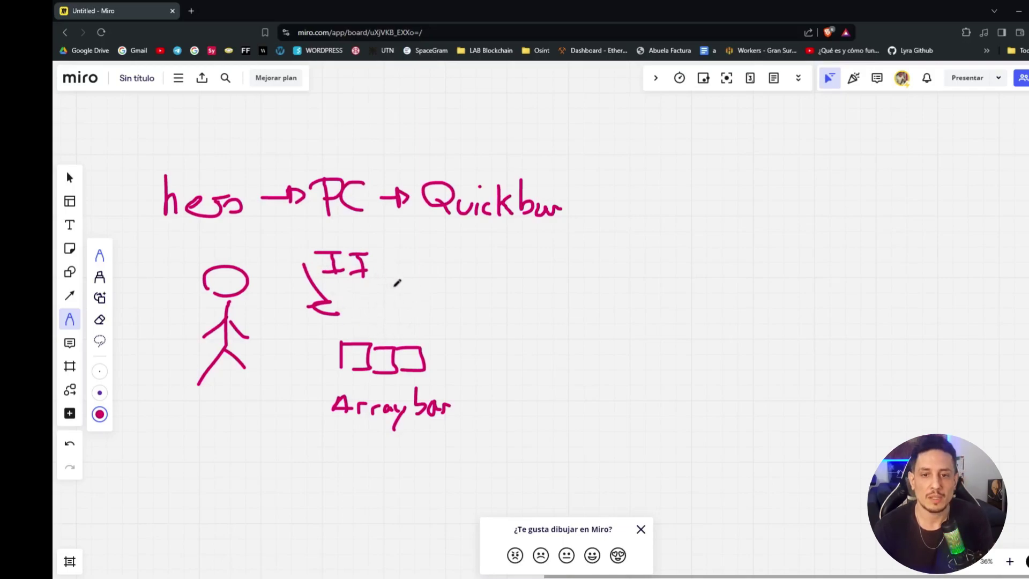
- Draw an arrow from the Arraybar boxes to the handwritten word "Broadcast" and add an upward-bending arrow at its end
scroll(400, 320, "right", 3)
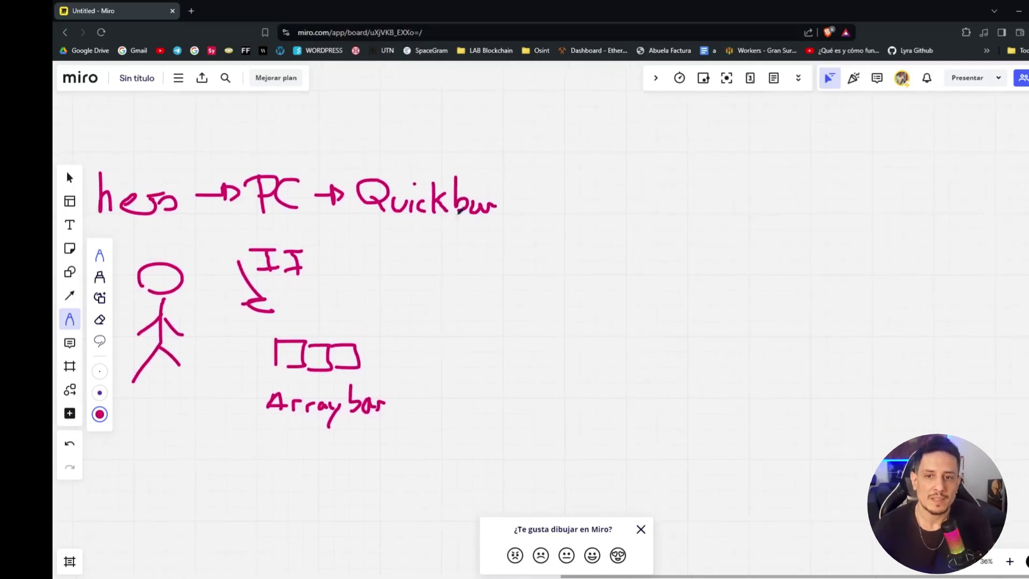
mouse_move(406, 372)
left_mouse_down()
mouse_move(488, 371)
mouse_move(525, 385)
left_mouse_up()
mouse_move(512, 353)
left_mouse_down()
mouse_move(547, 357)
mouse_move(526, 384)
left_mouse_up()
left_click_drag(560, 388, 564, 372)
left_click_drag(575, 373, 641, 387)
mouse_move(664, 341)
left_mouse_down()
mouse_move(659, 388)
mouse_move(692, 391)
left_mouse_up()
left_click_drag(702, 372, 718, 395)
mouse_move(743, 338)
left_mouse_down()
mouse_move(750, 392)
mouse_move(760, 371)
left_mouse_up()
scroll(652, 345, "right", 5)
scroll(652, 344, "down", 1)
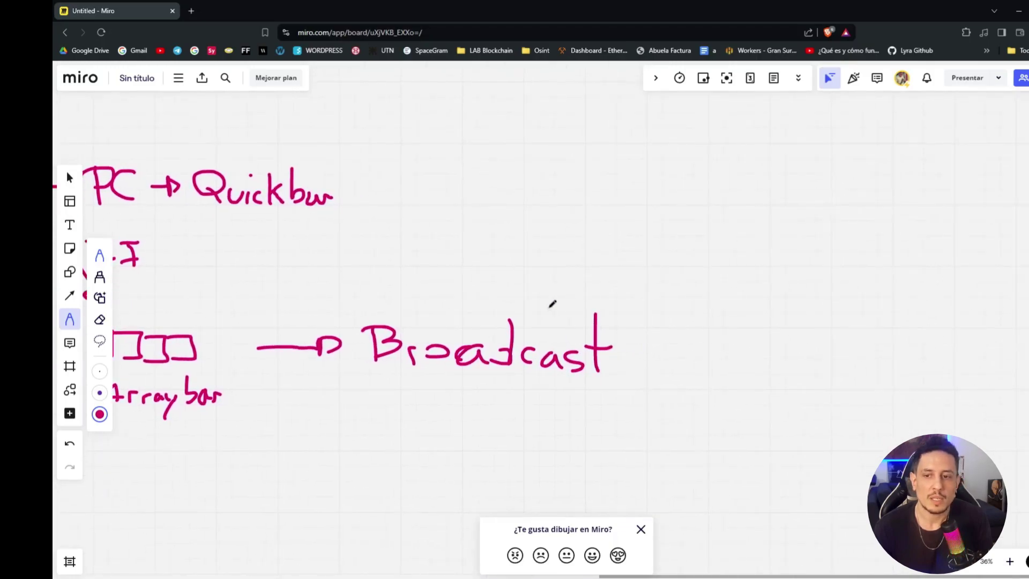
mouse_move(618, 341)
left_mouse_down()
mouse_move(644, 295)
mouse_move(648, 263)
mouse_move(636, 267)
left_mouse_up()
left_click_drag(358, 284, 519, 297)
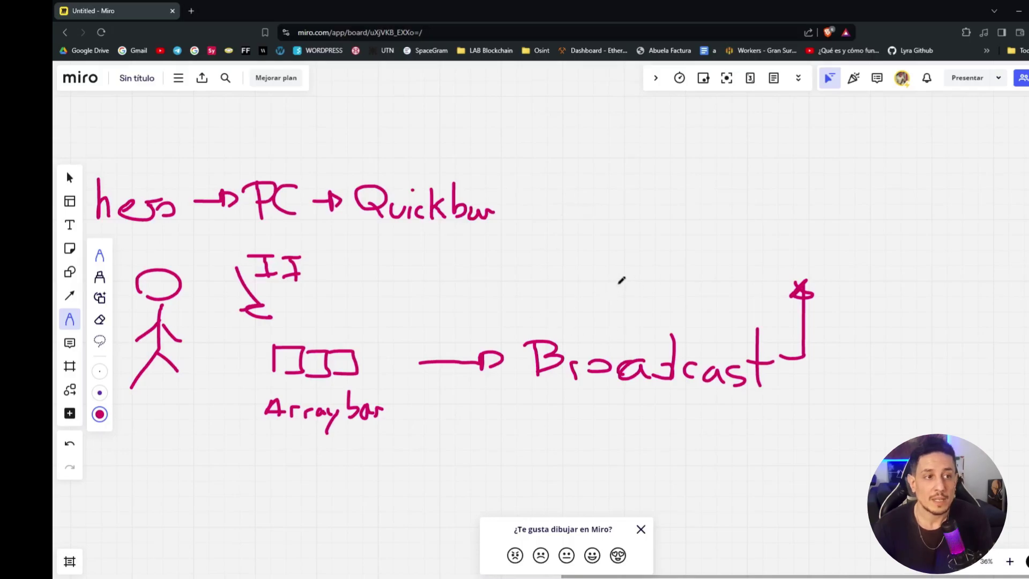
- Handwrite an arrow and "WeaponCosmetics" above "Quickbar", and draw a long arrow leading away from that word
scroll(330, 330, "up", 2)
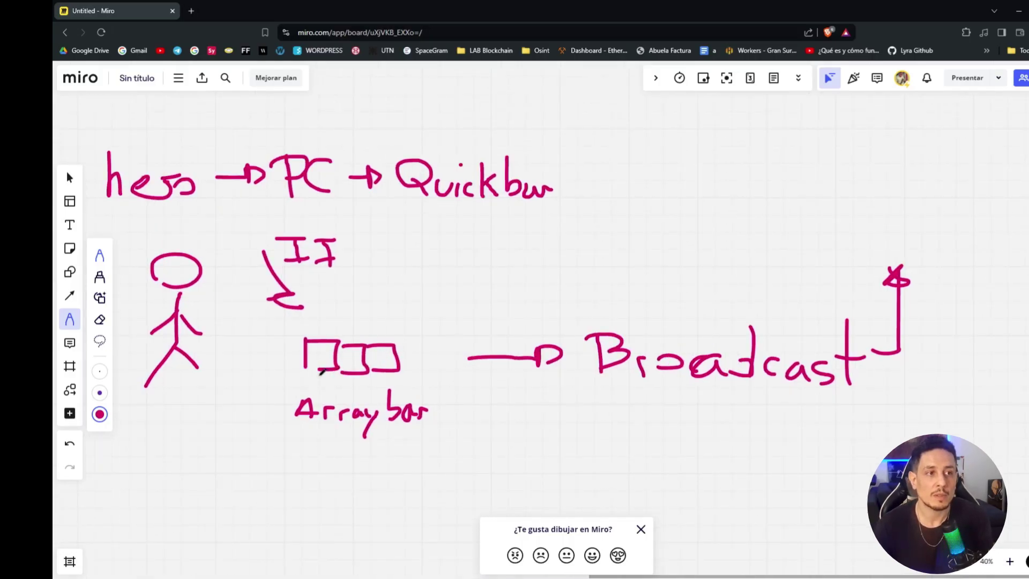
mouse_move(334, 268)
left_mouse_down()
mouse_move(415, 302)
mouse_move(391, 307)
left_mouse_up()
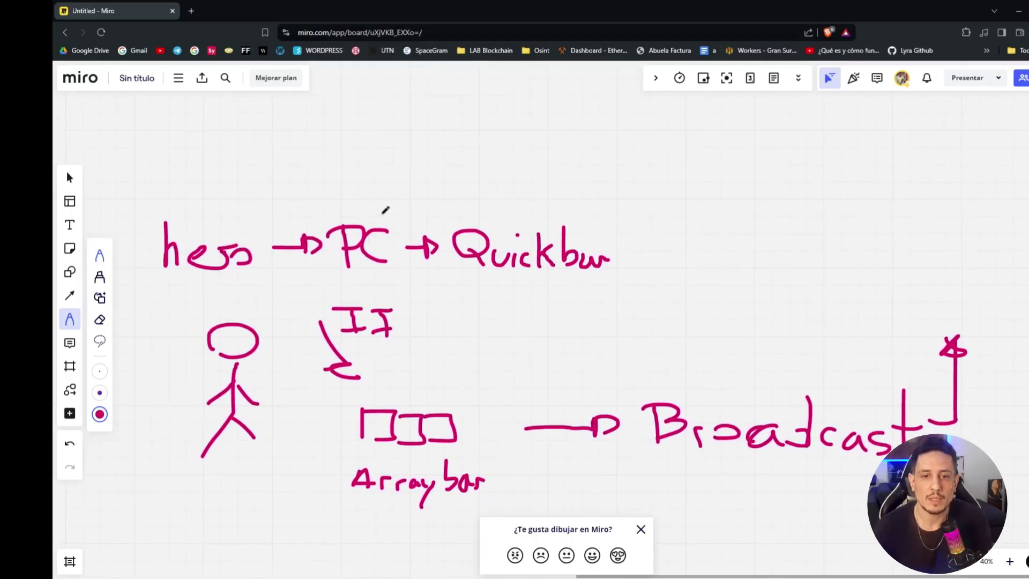
mouse_move(406, 176)
left_mouse_down()
mouse_move(445, 185)
mouse_move(399, 181)
mouse_move(415, 163)
left_mouse_up()
mouse_move(422, 175)
left_mouse_down()
mouse_move(451, 177)
mouse_move(455, 203)
mouse_move(474, 172)
mouse_move(501, 187)
mouse_move(523, 156)
mouse_move(569, 189)
mouse_move(628, 177)
mouse_move(673, 187)
left_mouse_up()
left_click(650, 152)
scroll(504, 161, "right", 5)
scroll(513, 158, "down", 2)
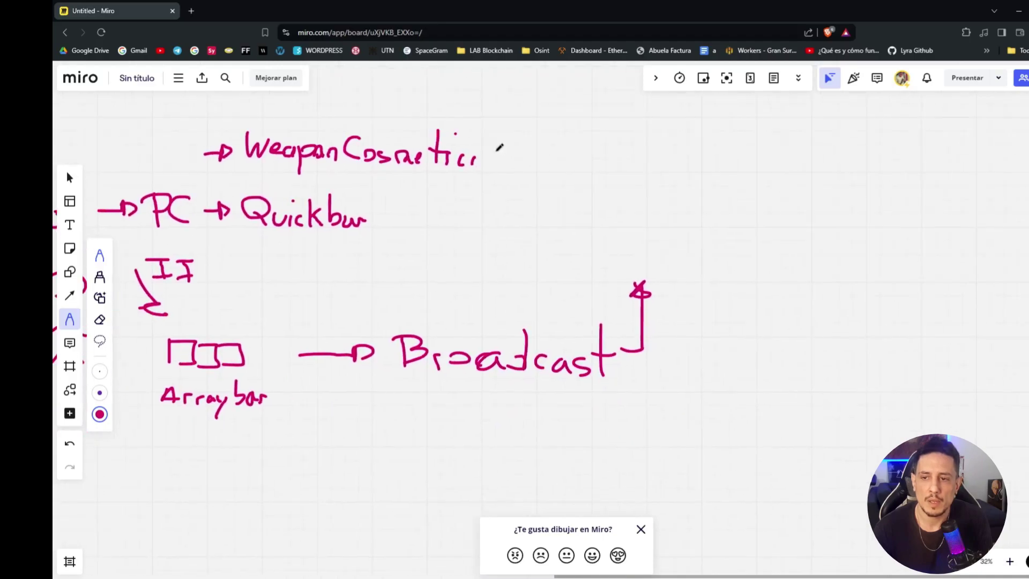
scroll(510, 155, "up", 1)
mouse_move(491, 170)
left_mouse_down()
mouse_move(596, 166)
mouse_move(627, 181)
left_mouse_up()
scroll(630, 190, "right", 3)
scroll(633, 200, "up", 2)
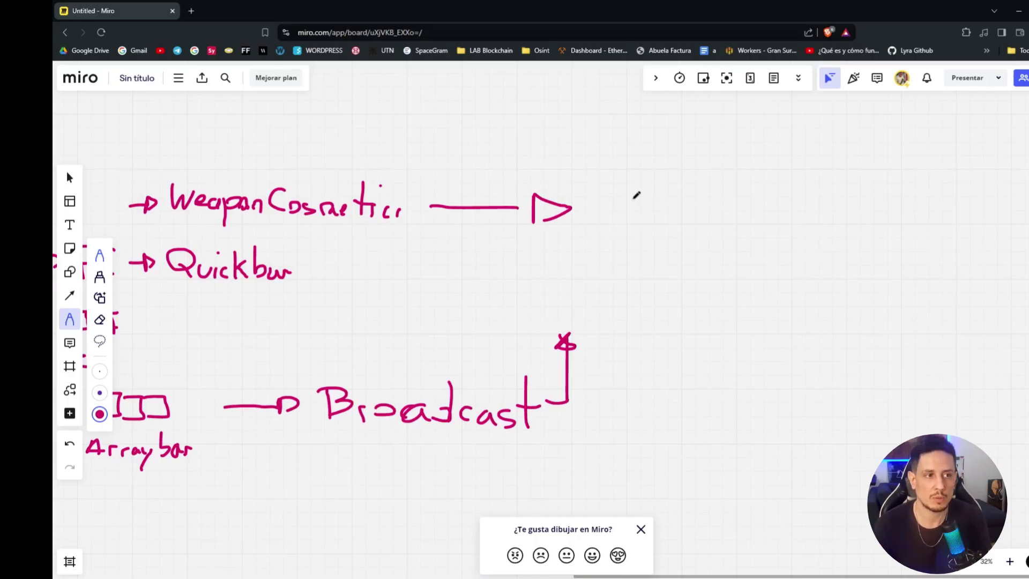
scroll(622, 230, "down", 2)
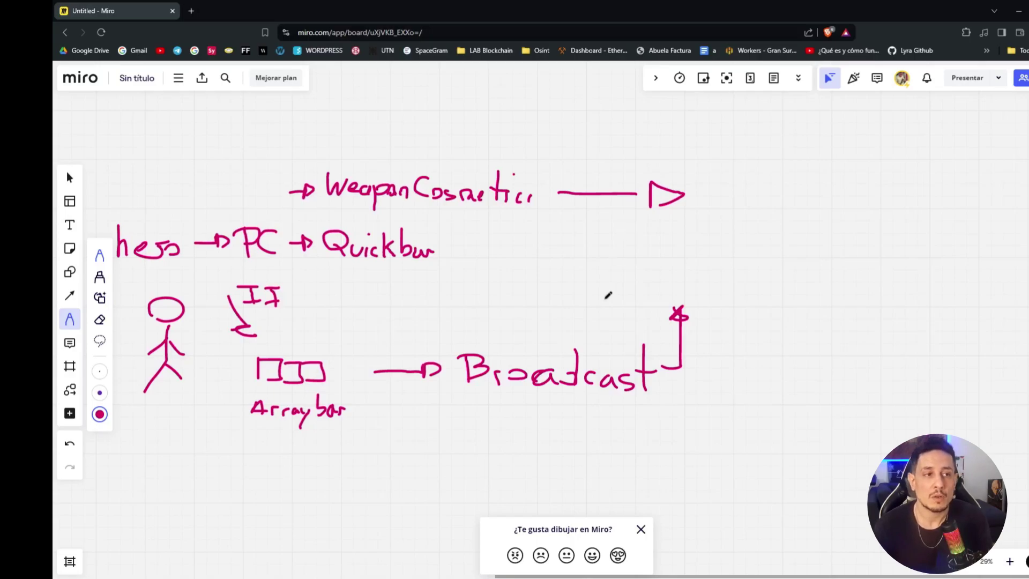
- Handwrite "OnChange.Slot" beyond the upward arrow that follows "Broadcast"
left_click_drag(580, 319, 558, 294)
left_click_drag(545, 368, 494, 379)
scroll(624, 383, "up", 2)
left_click_drag(623, 384, 591, 384)
left_click_drag(655, 367, 729, 367)
mouse_move(785, 320)
left_mouse_down()
mouse_move(776, 366)
mouse_move(878, 364)
mouse_move(905, 382)
mouse_move(863, 362)
left_mouse_up()
mouse_move(923, 342)
left_mouse_down()
mouse_move(931, 337)
mouse_move(938, 355)
left_mouse_up()
left_click(943, 359)
scroll(571, 384, "down", 3)
scroll(909, 359, "up", 2)
mouse_move(834, 329)
left_mouse_down()
mouse_move(818, 336)
mouse_move(813, 362)
left_mouse_up()
mouse_move(861, 316)
left_mouse_down()
mouse_move(872, 355)
mouse_move(889, 350)
left_mouse_up()
mouse_move(911, 303)
left_mouse_down()
mouse_move(904, 368)
mouse_move(909, 341)
left_mouse_up()
- Handwrite "ActiveSlot" below "OnChange.Slot"
scroll(780, 405, "down", 3)
mouse_move(647, 436)
left_mouse_down()
mouse_move(654, 419)
mouse_move(621, 428)
mouse_move(657, 423)
left_mouse_up()
scroll(654, 418, "up", 1)
left_click_drag(670, 413, 669, 429)
left_click_drag(697, 390, 694, 434)
mouse_move(677, 411)
left_mouse_down()
mouse_move(696, 407)
mouse_move(714, 435)
left_mouse_up()
mouse_move(723, 414)
left_mouse_down()
mouse_move(742, 413)
mouse_move(752, 431)
left_mouse_up()
left_click_drag(795, 397, 769, 432)
mouse_move(801, 388)
left_mouse_down()
mouse_move(802, 423)
mouse_move(810, 418)
left_mouse_up()
mouse_move(831, 392)
left_mouse_down()
mouse_move(829, 429)
mouse_move(833, 410)
left_mouse_up()
scroll(753, 416, "down", 1)
left_click_drag(741, 391, 753, 384)
- Mark the word "Quickbar" with a bracket drawn underneath it
scroll(600, 385, "up", 2)
scroll(374, 233, "up", 3)
mouse_move(365, 234)
left_mouse_down()
mouse_move(506, 259)
mouse_move(512, 234)
left_mouse_up()
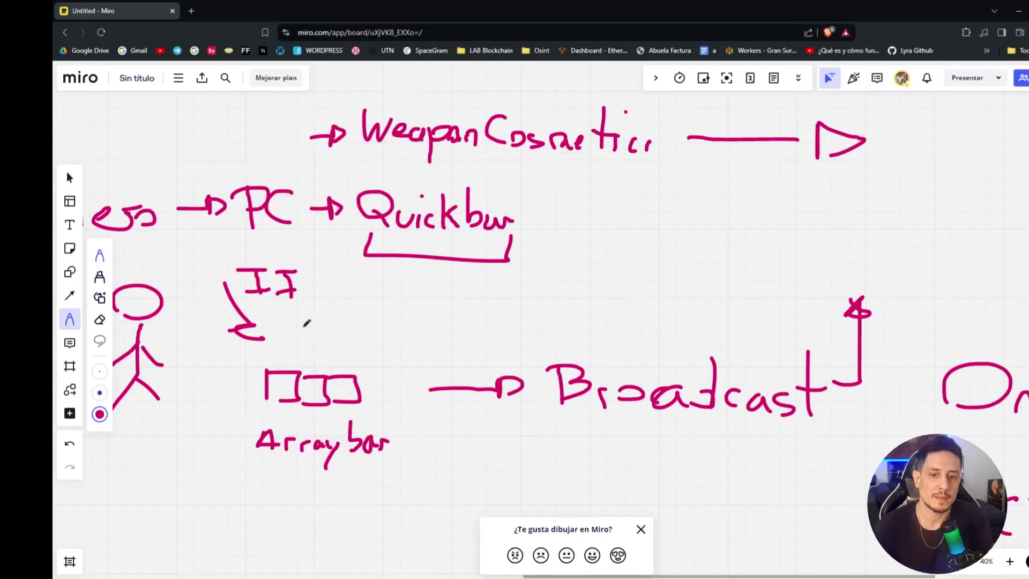
- Circle the handwritten "OnChange.Slot" and "ActiveSlot" with freehand ovals
left_click_drag(555, 349, 334, 333)
scroll(733, 397, "down", 3)
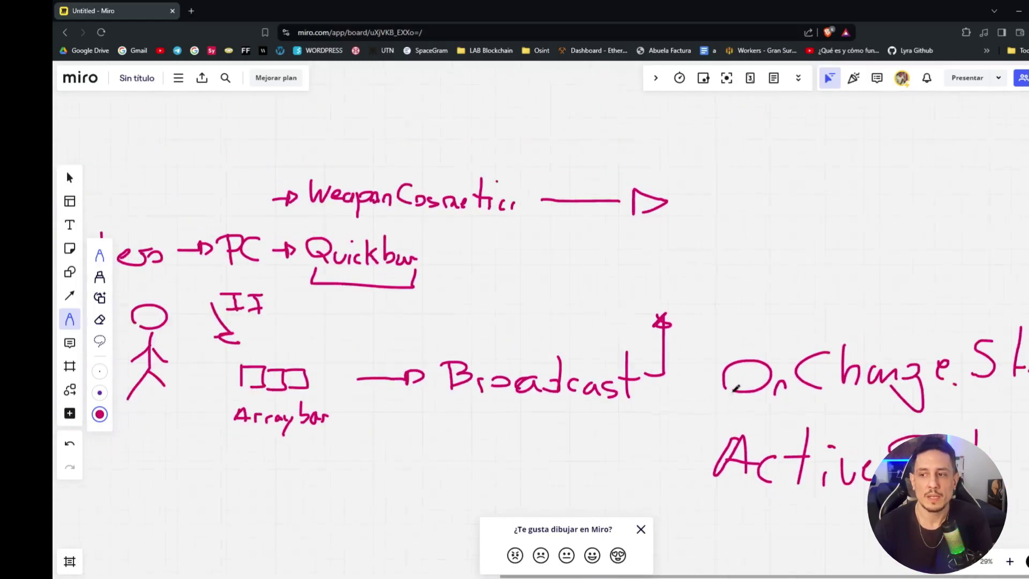
left_click_drag(696, 392, 625, 394)
mouse_move(625, 395)
left_mouse_down()
mouse_move(781, 296)
mouse_move(695, 365)
left_mouse_up()
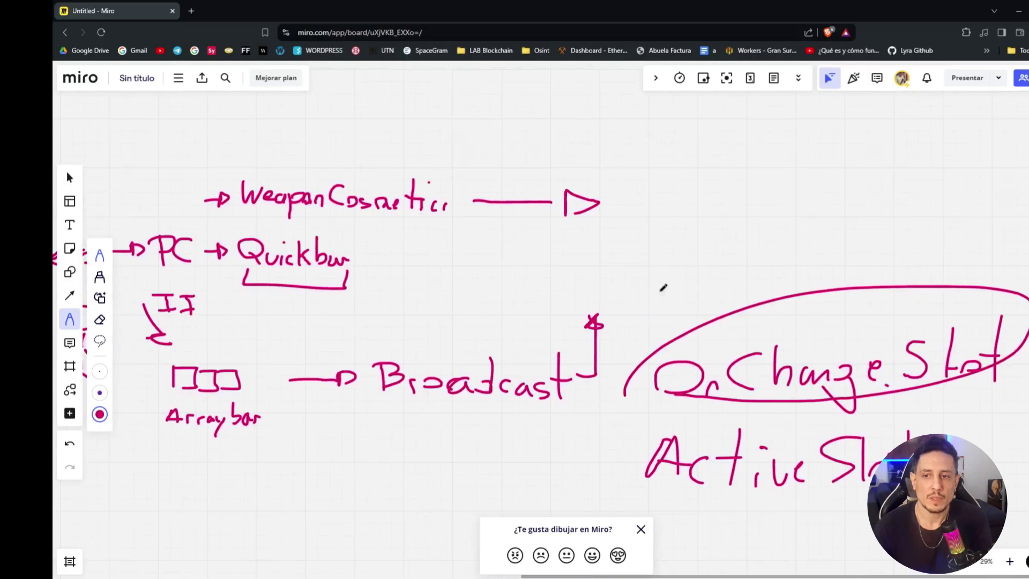
left_click_drag(623, 418, 685, 393)
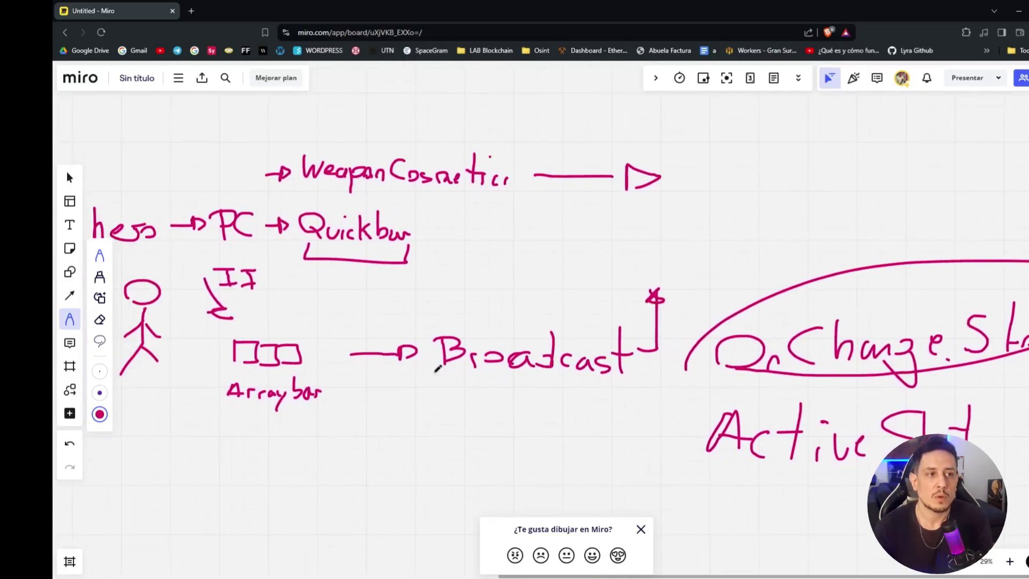
mouse_move(803, 494)
left_mouse_down()
mouse_move(1023, 410)
mouse_move(828, 489)
left_mouse_up()
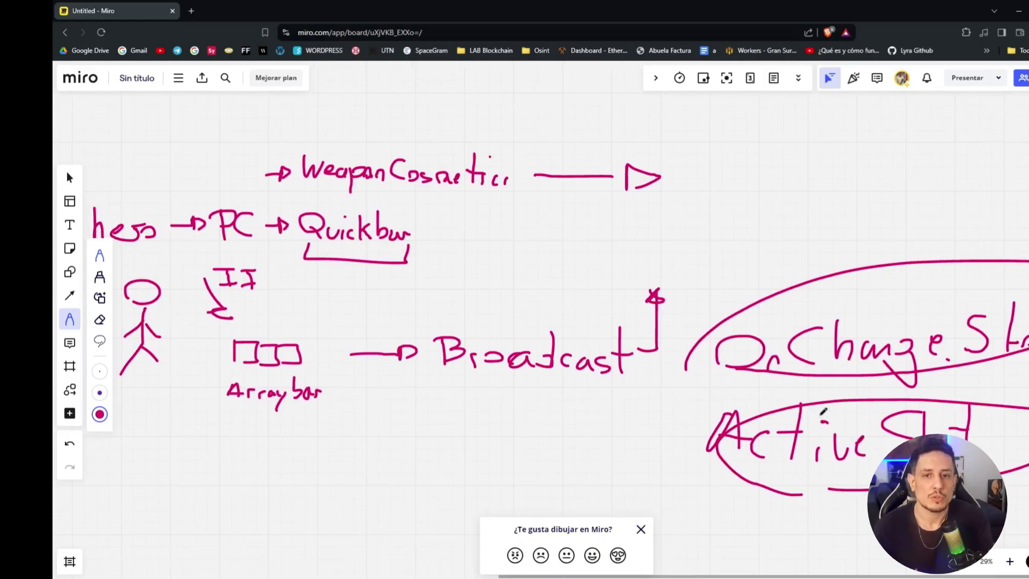
mouse_move(545, 230)
left_mouse_down()
mouse_move(541, 247)
mouse_move(523, 247)
left_mouse_up()
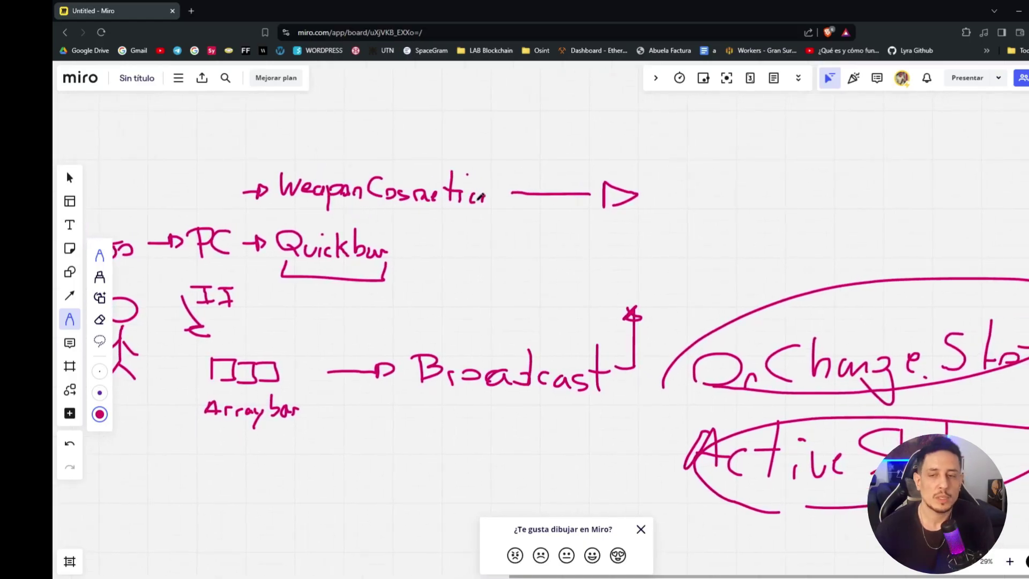
left_click_drag(739, 320, 560, 320)
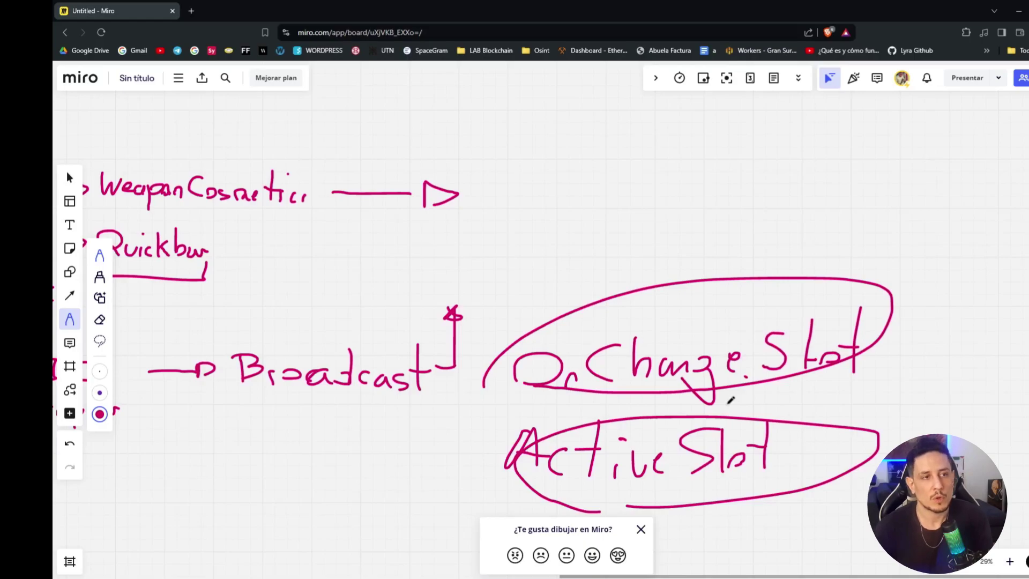
scroll(600, 294, "left", 3)
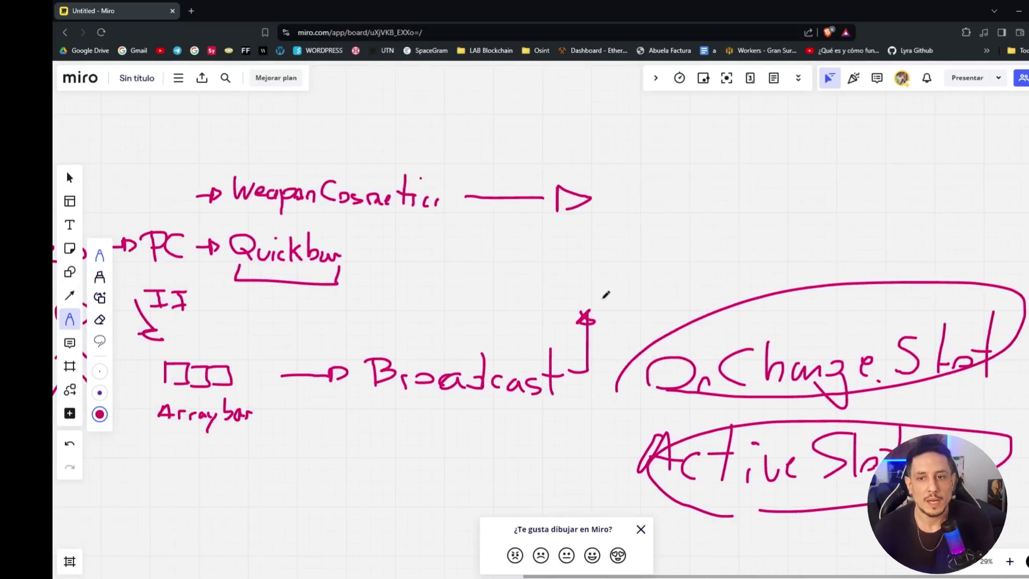
scroll(496, 230, "up", 1)
scroll(496, 230, "right", 1)
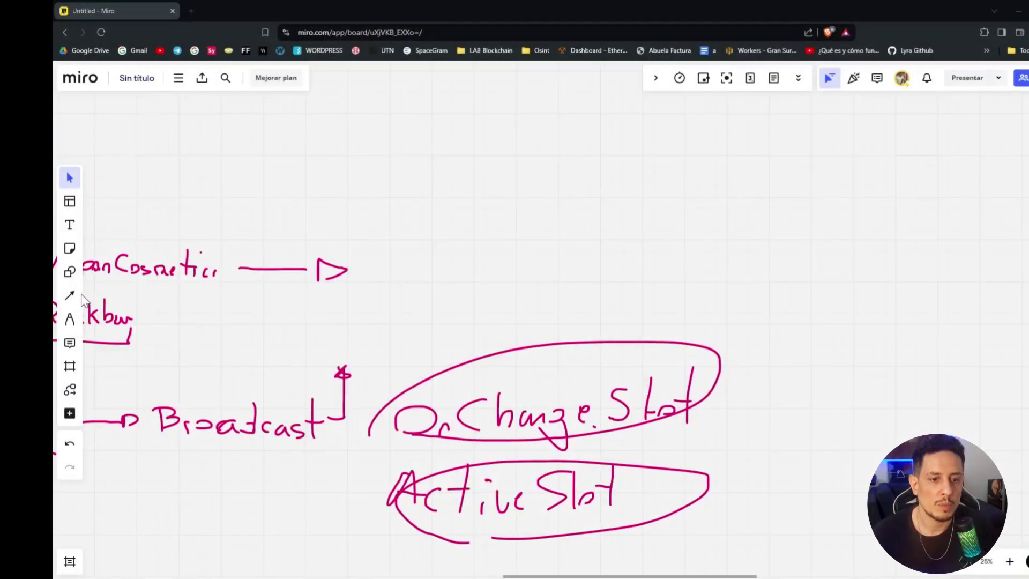
- Draw a second freehand stick figure in the empty area above the WeaponCosmetics line
left_click(70, 318)
scroll(509, 234, "left", 4)
scroll(509, 234, "up", 1)
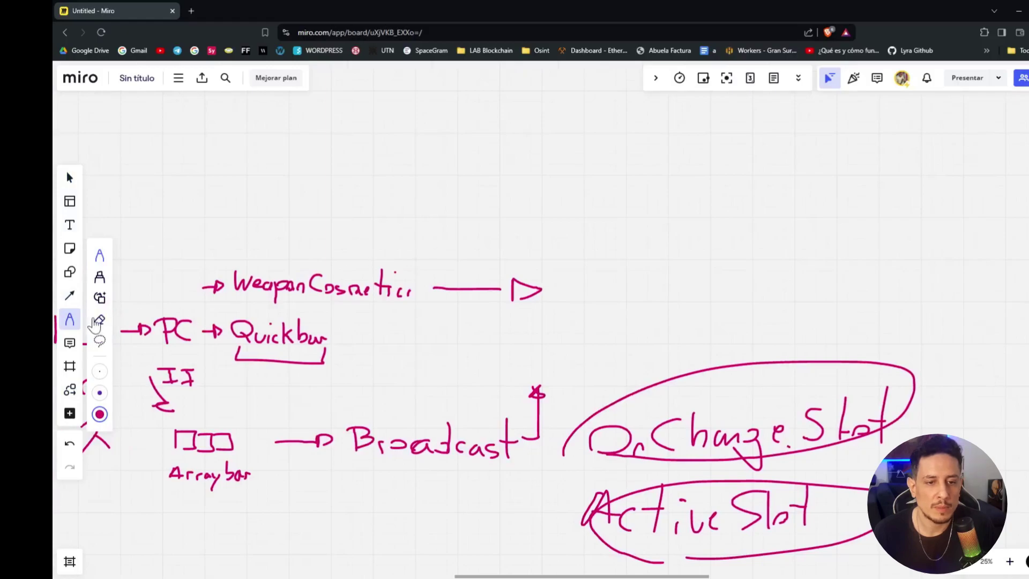
scroll(448, 269, "down", 3)
left_click_drag(460, 251, 482, 258)
scroll(483, 259, "up", 2)
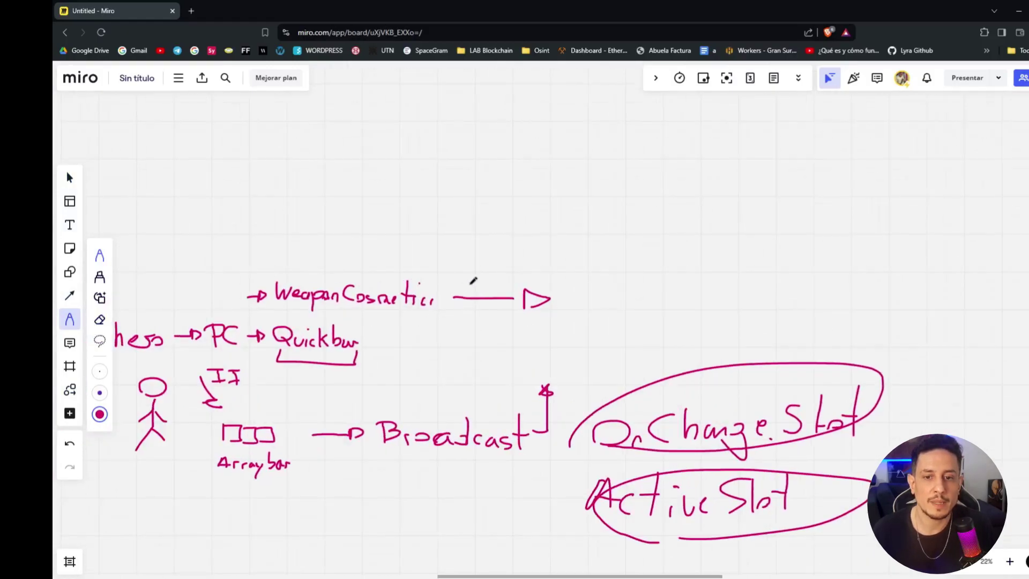
scroll(479, 285, "up", 1)
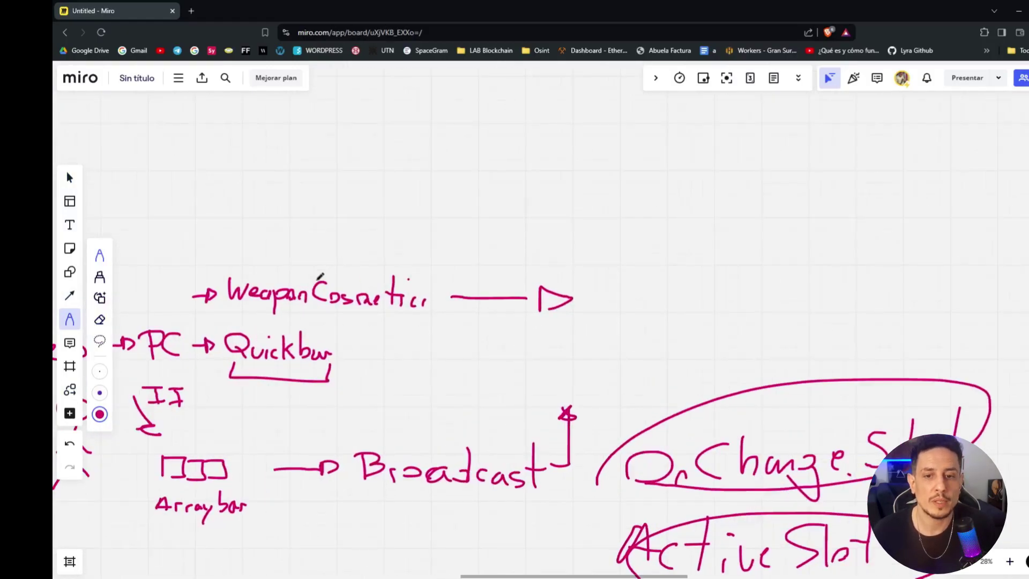
left_click_drag(517, 234, 508, 197)
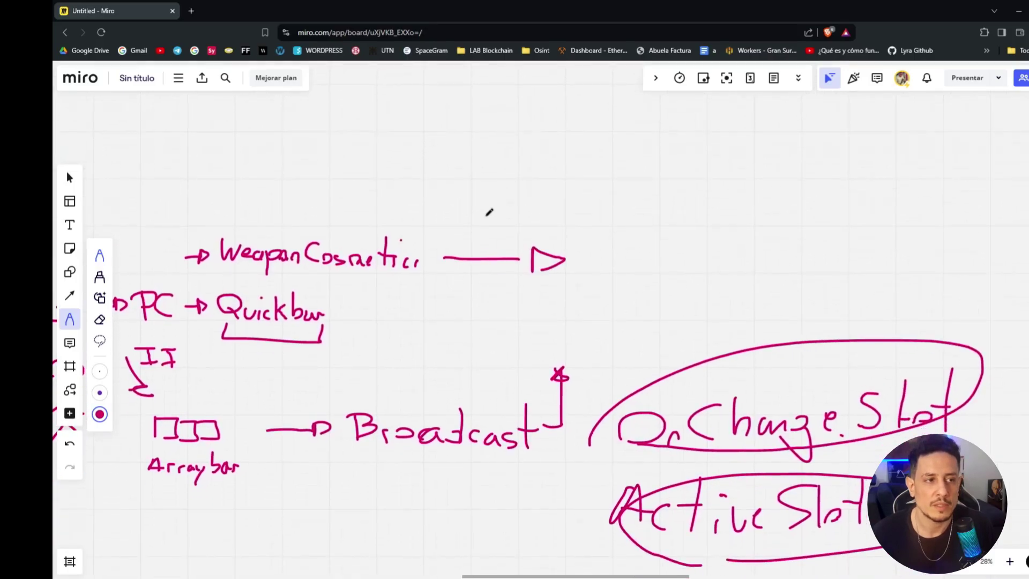
scroll(485, 214, "up", 2)
scroll(485, 214, "right", 2)
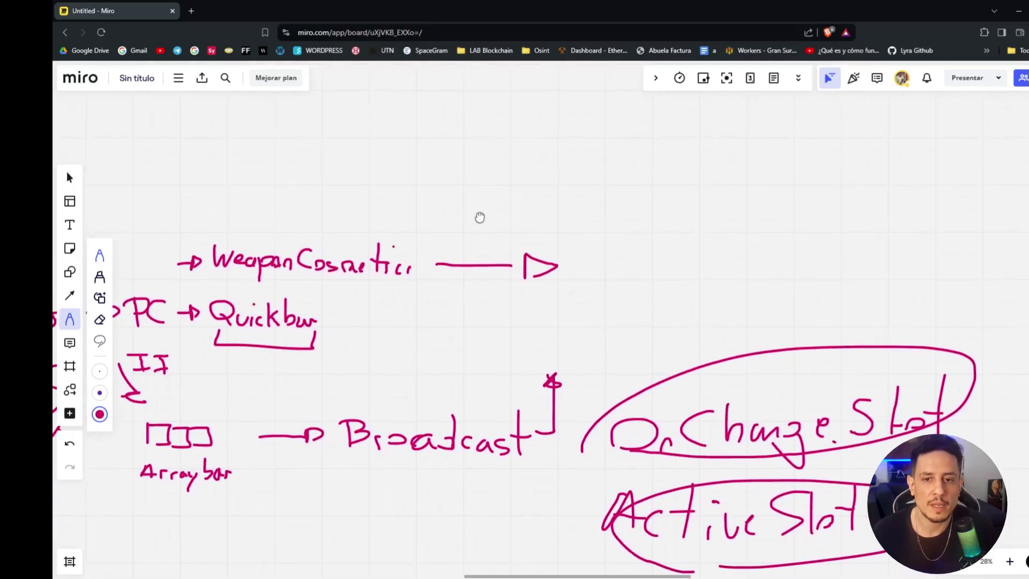
scroll(472, 181, "up", 4)
scroll(472, 181, "right", 3)
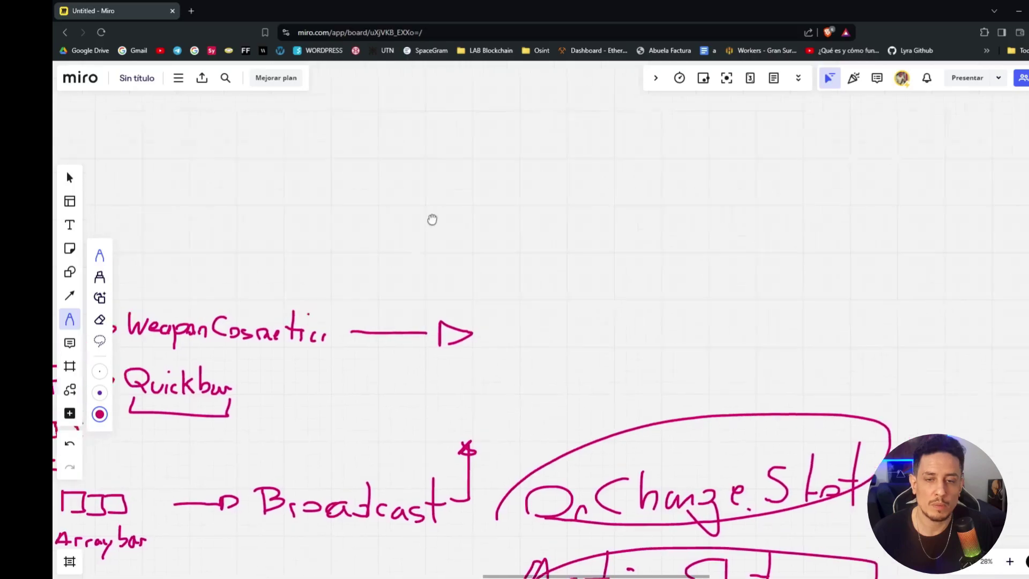
mouse_move(401, 244)
left_mouse_down()
mouse_move(427, 312)
mouse_move(412, 326)
left_mouse_up()
left_click_drag(427, 312, 441, 325)
left_click_drag(431, 285, 441, 298)
left_click_drag(414, 301, 437, 288)
- Handwrite "hero" above the second stick figure
mouse_move(397, 170)
left_mouse_down()
mouse_move(394, 201)
mouse_move(405, 199)
left_mouse_up()
left_click_drag(412, 191, 429, 194)
left_click_drag(431, 186, 450, 185)
left_click_drag(493, 225, 449, 203)
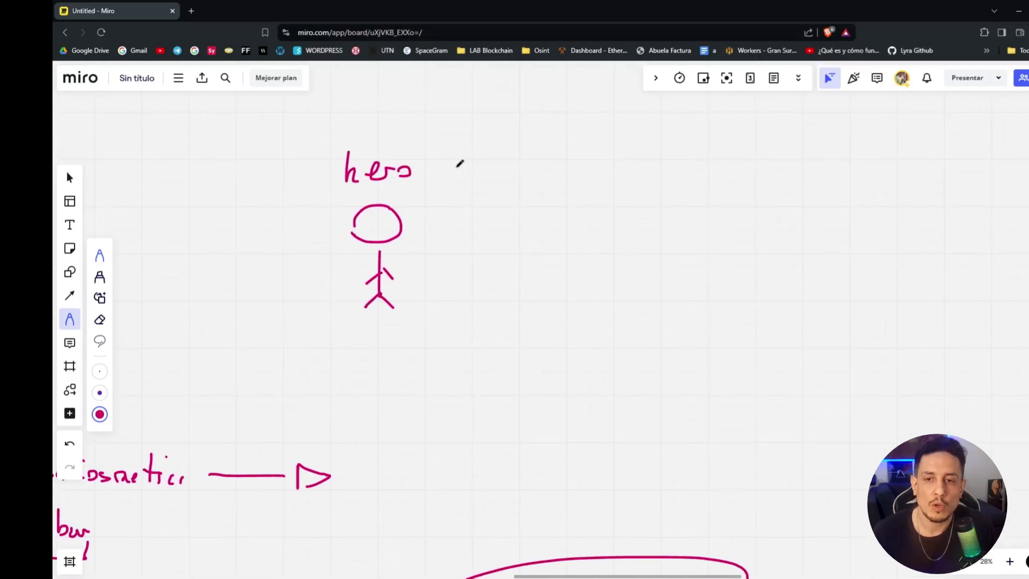
- Draw a downward arrow to a single box beside the second hero and label the box "Quickbar"
mouse_move(457, 166)
left_mouse_down()
mouse_move(470, 220)
mouse_move(489, 221)
mouse_move(455, 222)
left_mouse_up()
mouse_move(460, 283)
left_mouse_down()
mouse_move(463, 309)
mouse_move(507, 307)
mouse_move(463, 312)
left_mouse_up()
mouse_move(465, 351)
left_mouse_down()
mouse_move(468, 338)
mouse_move(497, 360)
mouse_move(560, 358)
mouse_move(532, 345)
mouse_move(569, 362)
mouse_move(584, 346)
mouse_move(609, 354)
left_mouse_up()
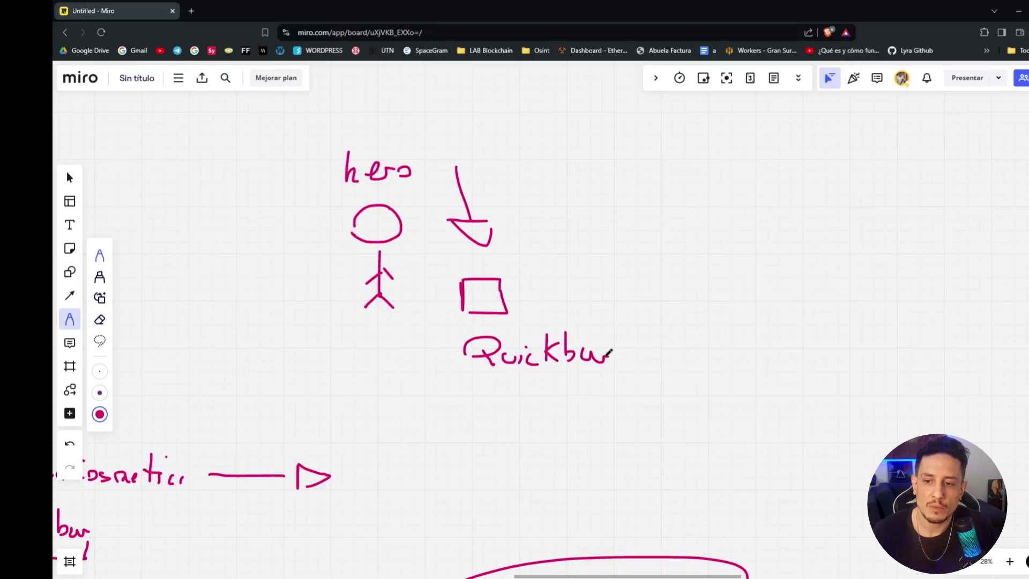
- Draw a long arrow from the new Quickbar box and handwrite "Spawn?" at its tip
scroll(305, 395, "up", 2)
scroll(471, 289, "right", 2)
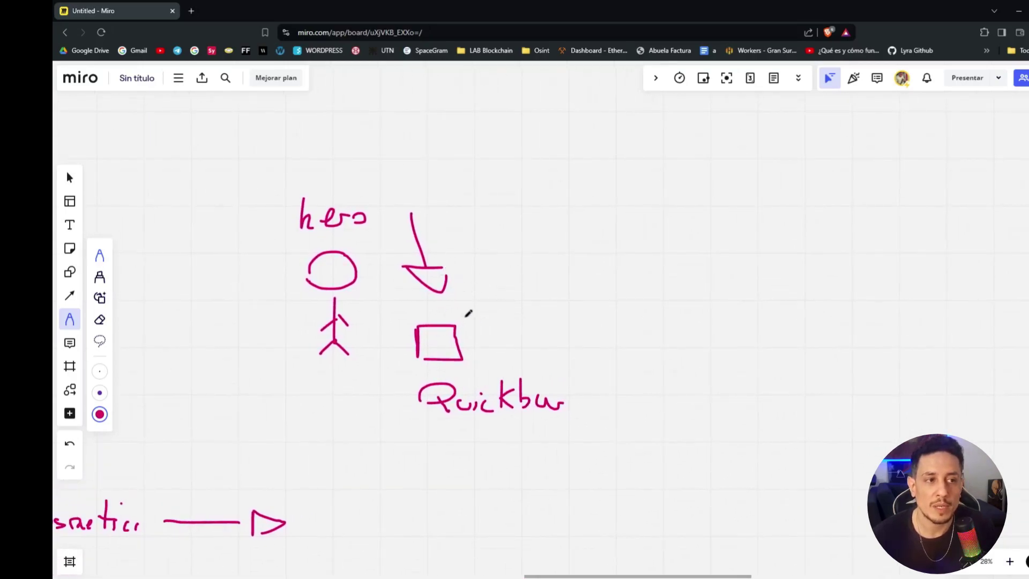
scroll(496, 325, "right", 2)
mouse_move(448, 333)
left_mouse_down()
mouse_move(566, 331)
mouse_move(562, 343)
left_mouse_up()
mouse_move(565, 324)
left_mouse_down()
mouse_move(588, 330)
mouse_move(563, 342)
left_mouse_up()
scroll(563, 342, "right", 2)
scroll(562, 342, "down", 1)
mouse_move(555, 298)
left_mouse_down()
mouse_move(530, 296)
mouse_move(529, 325)
left_mouse_up()
mouse_move(568, 317)
left_mouse_down()
mouse_move(569, 327)
mouse_move(628, 317)
mouse_move(660, 335)
left_mouse_up()
left_click(663, 351)
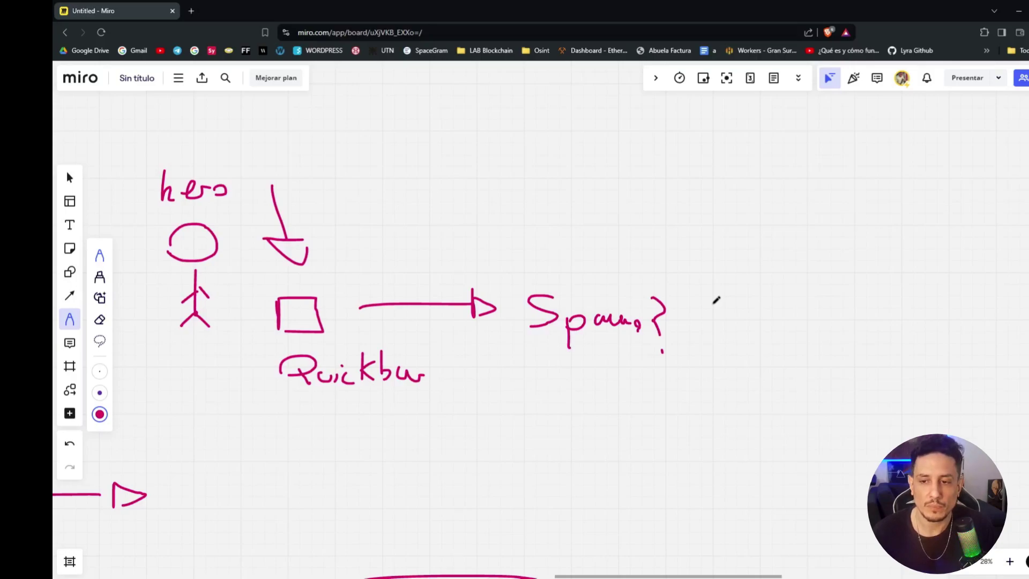
- Draw a row of three adjoining boxes in the empty area above the second hero
scroll(678, 310, "right", 1)
scroll(506, 384, "down", 2)
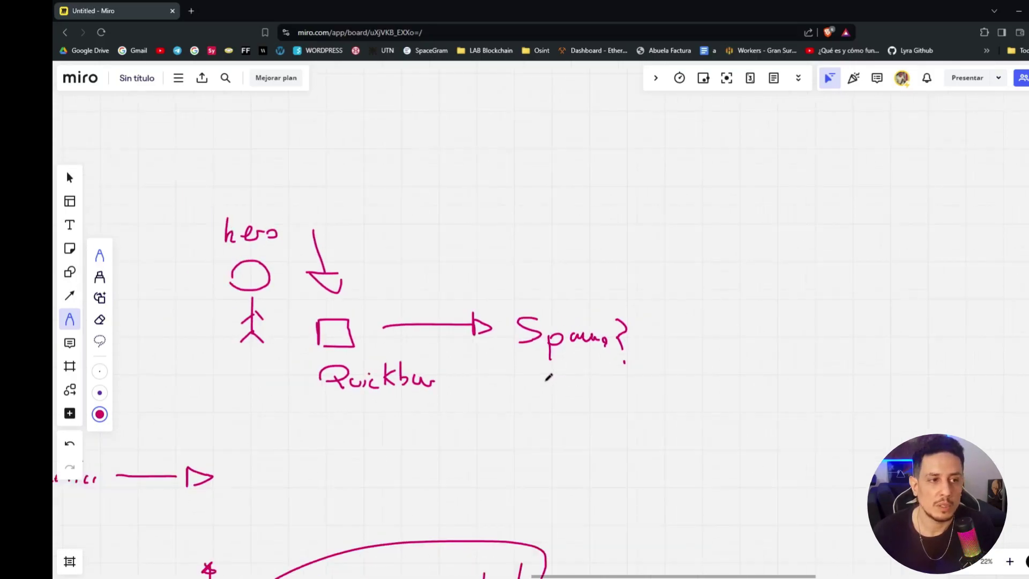
scroll(514, 374, "up", 2)
left_click_drag(205, 84, 295, 214)
mouse_move(248, 123)
left_mouse_down()
mouse_move(247, 142)
mouse_move(288, 130)
mouse_move(246, 158)
left_mouse_up()
mouse_move(290, 130)
left_mouse_down()
mouse_move(324, 156)
mouse_move(294, 157)
mouse_move(323, 157)
left_mouse_up()
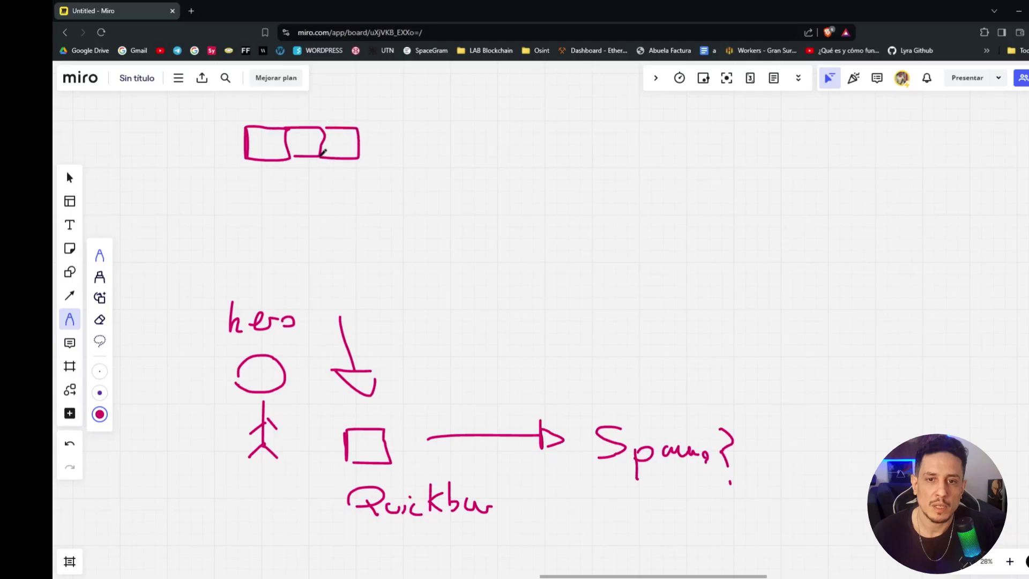
- Handwrite "Actores Spawneados." above the new row of three boxes
left_click_drag(319, 223, 440, 125)
scroll(440, 125, "down", 1)
scroll(442, 121, "down", 4)
scroll(199, 444, "up", 2)
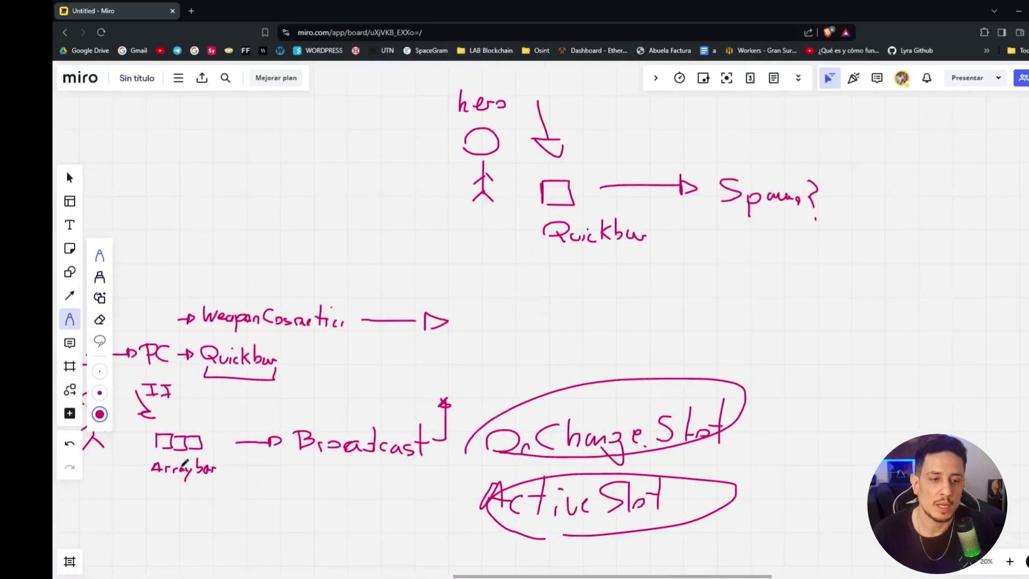
scroll(333, 271, "up", 5)
scroll(331, 146, "up", 5)
mouse_move(315, 153)
left_mouse_down()
mouse_move(311, 188)
mouse_move(335, 186)
left_mouse_up()
left_click_drag(317, 172, 356, 185)
left_click_drag(368, 142, 371, 186)
mouse_move(357, 161)
left_mouse_down()
mouse_move(385, 158)
mouse_move(397, 171)
left_mouse_up()
mouse_move(406, 186)
left_mouse_down()
mouse_move(421, 169)
mouse_move(448, 185)
left_mouse_up()
left_click_drag(495, 147, 474, 175)
mouse_move(503, 172)
left_mouse_down()
mouse_move(506, 201)
mouse_move(504, 182)
mouse_move(569, 173)
mouse_move(605, 182)
left_mouse_up()
mouse_move(617, 171)
left_mouse_down()
mouse_move(634, 180)
mouse_move(608, 181)
left_mouse_up()
left_click(656, 188)
- Draw a small L-shaped gun outline inside the single Quickbar box beside the second hero
scroll(608, 181, "down", 3)
scroll(626, 211, "down", 1)
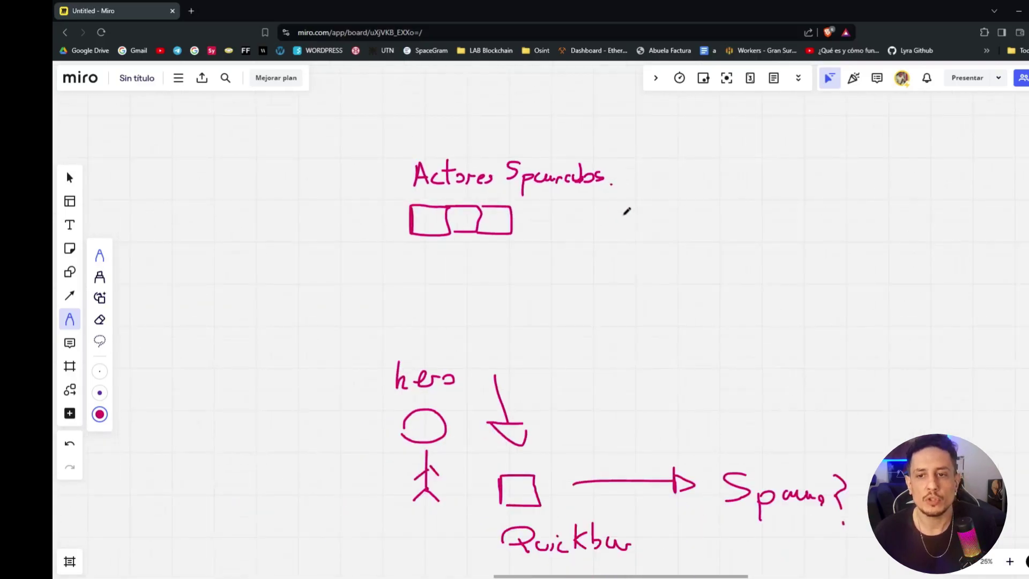
left_click_drag(516, 289, 467, 255)
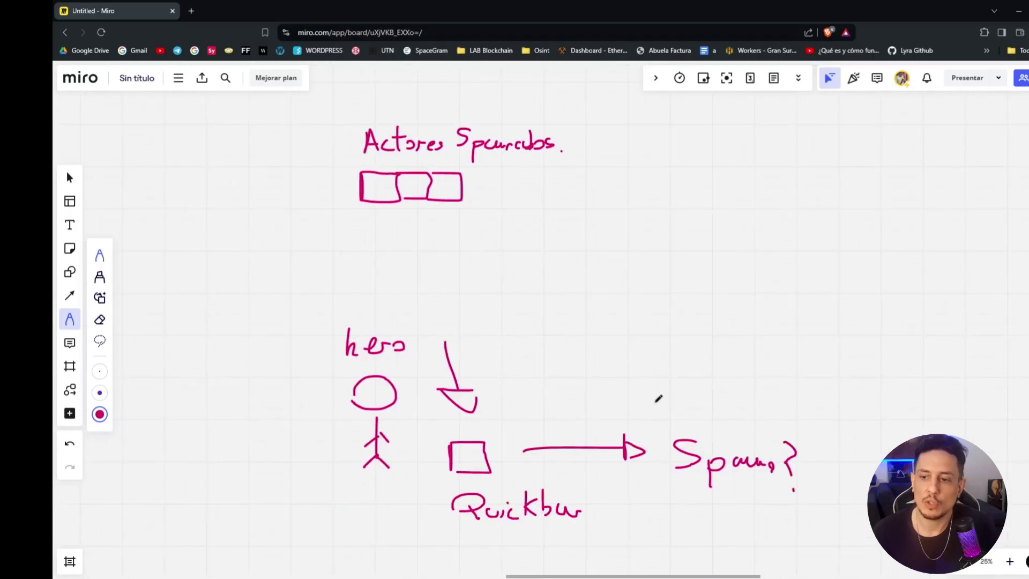
scroll(375, 186, "up", 2)
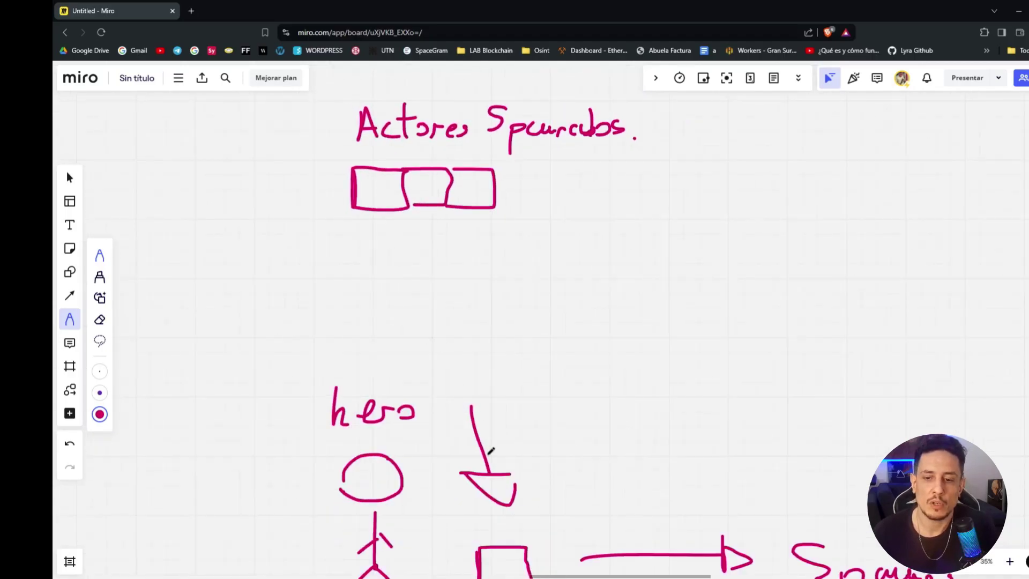
scroll(491, 451, "down", 3)
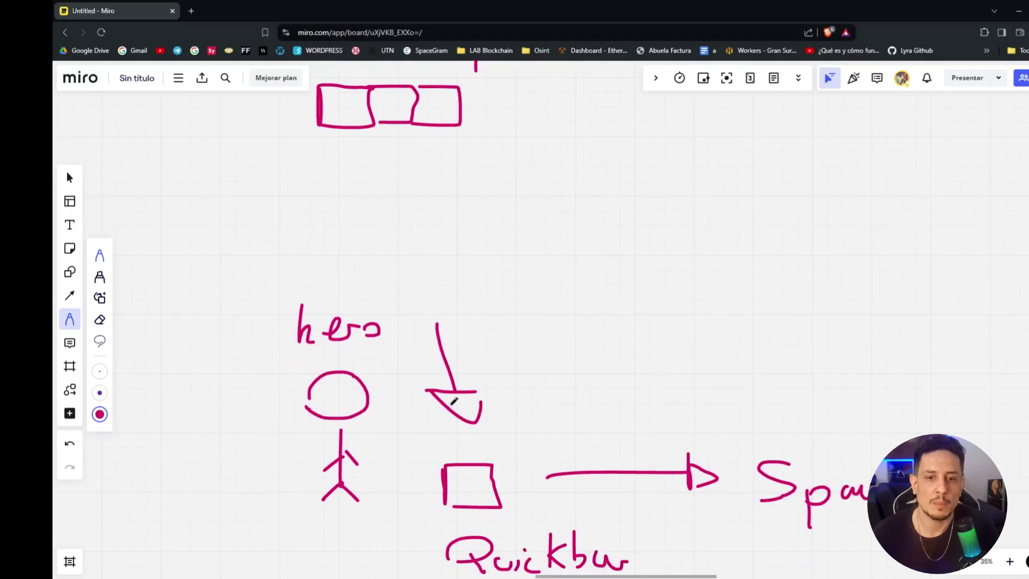
left_click_drag(454, 401, 415, 354)
scroll(354, 329, "up", 2)
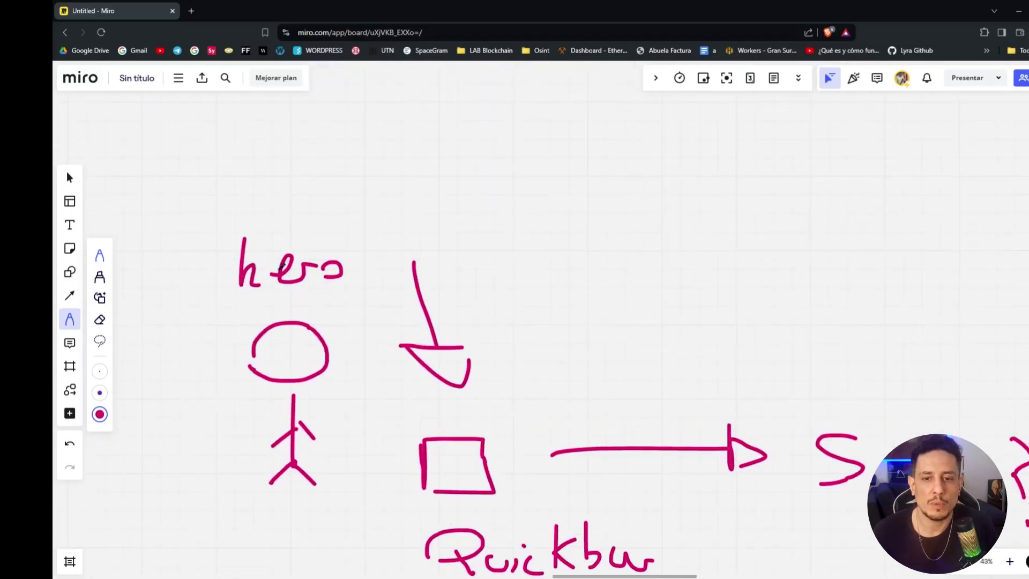
left_click_drag(439, 429, 430, 357)
scroll(437, 394, "up", 3)
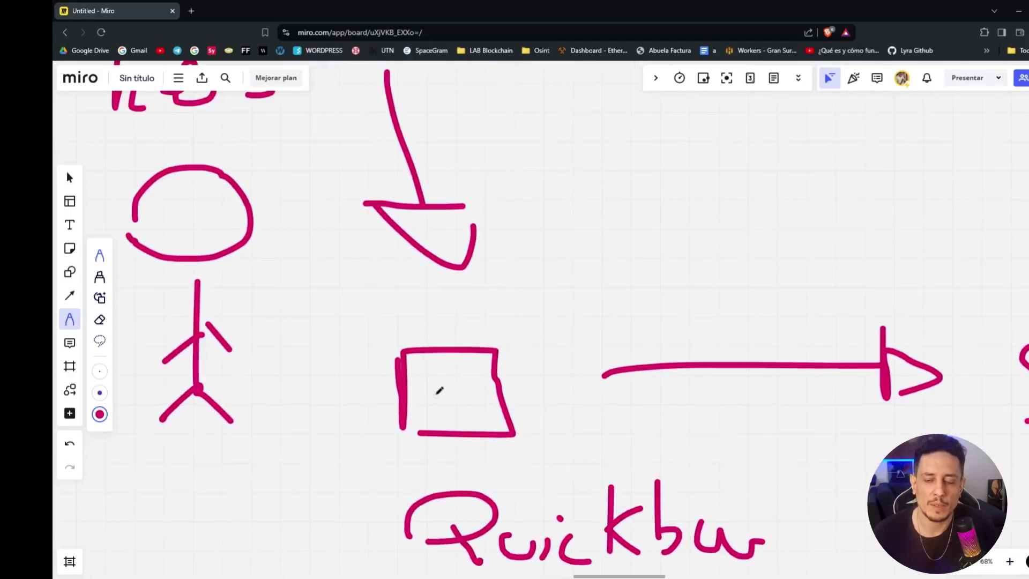
mouse_move(434, 414)
left_mouse_down()
mouse_move(436, 370)
mouse_move(471, 375)
mouse_move(435, 412)
left_mouse_up()
scroll(477, 378, "down", 4)
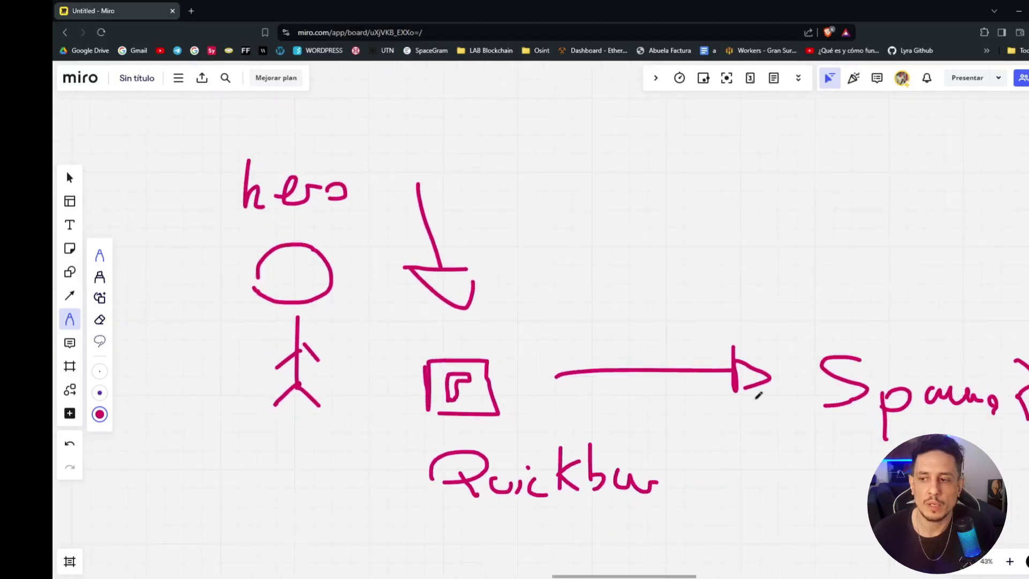
- Draw the same gun outline inside the first box of the "Actores Spawneados" row
scroll(758, 396, "down", 3)
left_click_drag(679, 272, 661, 375)
scroll(408, 163, "up", 5)
mouse_move(403, 154)
left_mouse_down()
mouse_move(398, 123)
mouse_move(440, 107)
mouse_move(402, 154)
mouse_move(438, 175)
left_mouse_up()
scroll(458, 148, "down", 3)
scroll(437, 176, "down", 2)
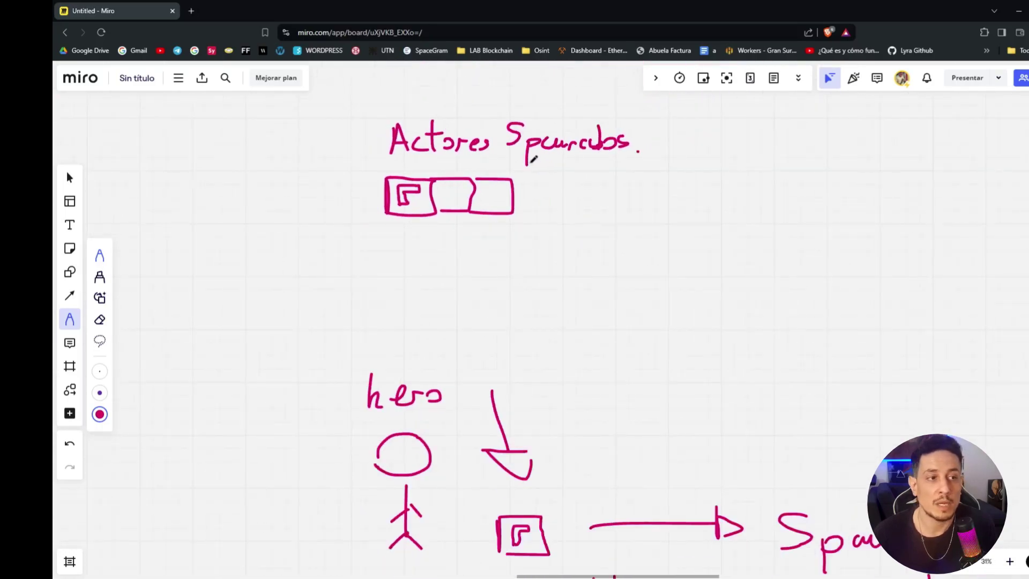
scroll(533, 159, "down", 2)
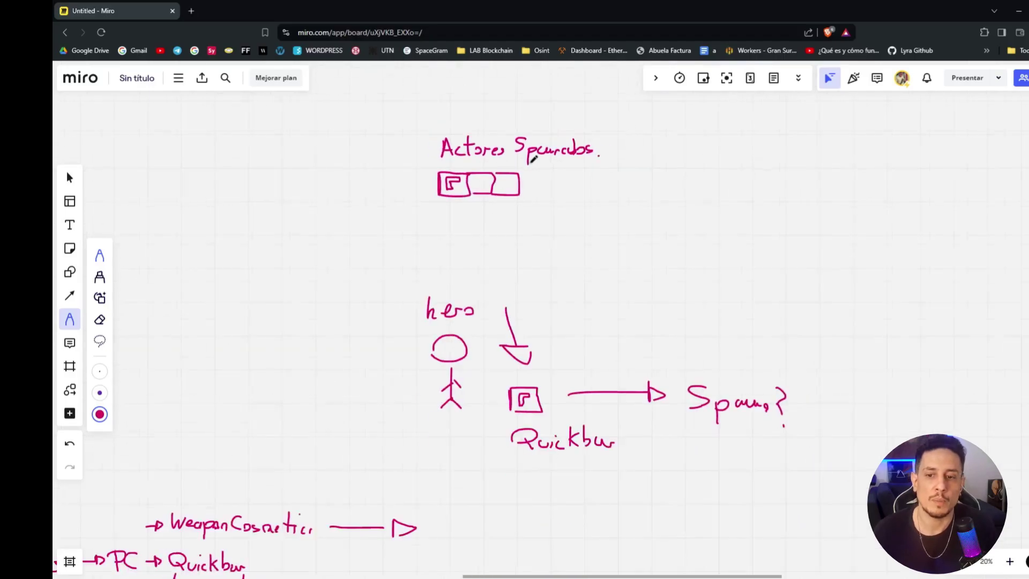
- Add small rectangles at both ends of the gun in the Quickbar box as weapon attachments
scroll(532, 292, "up", 3)
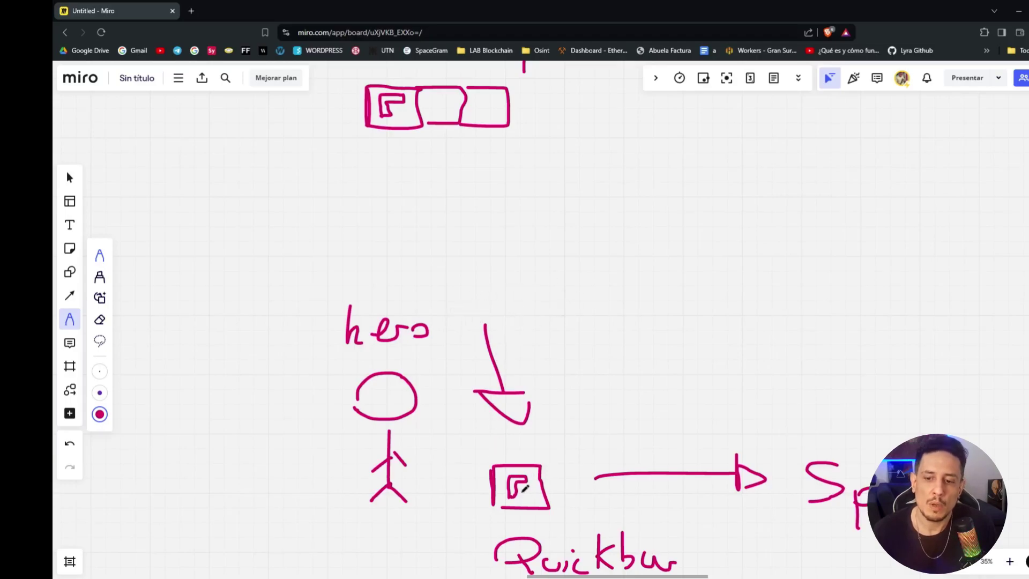
scroll(523, 487, "up", 7)
mouse_move(499, 436)
left_mouse_down()
mouse_move(573, 425)
mouse_move(534, 449)
mouse_move(485, 450)
mouse_move(471, 472)
mouse_move(442, 438)
mouse_move(485, 435)
left_mouse_up()
scroll(615, 372, "down", 5)
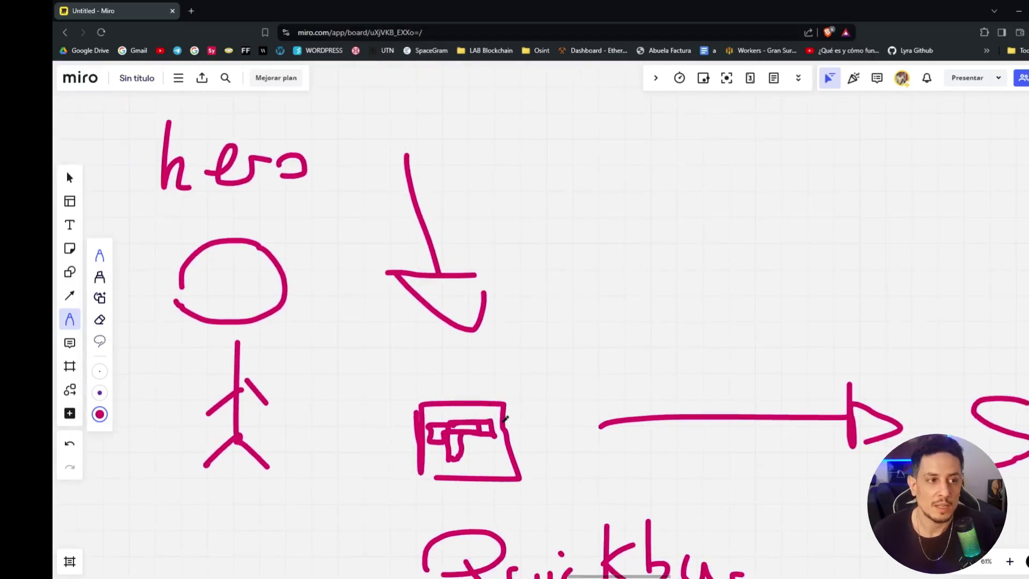
- Examine how the "Actores Spawneados" row relates to the Arraybar, Broadcast and Quickbar drawings
scroll(505, 418, "down", 4)
scroll(577, 366, "down", 2)
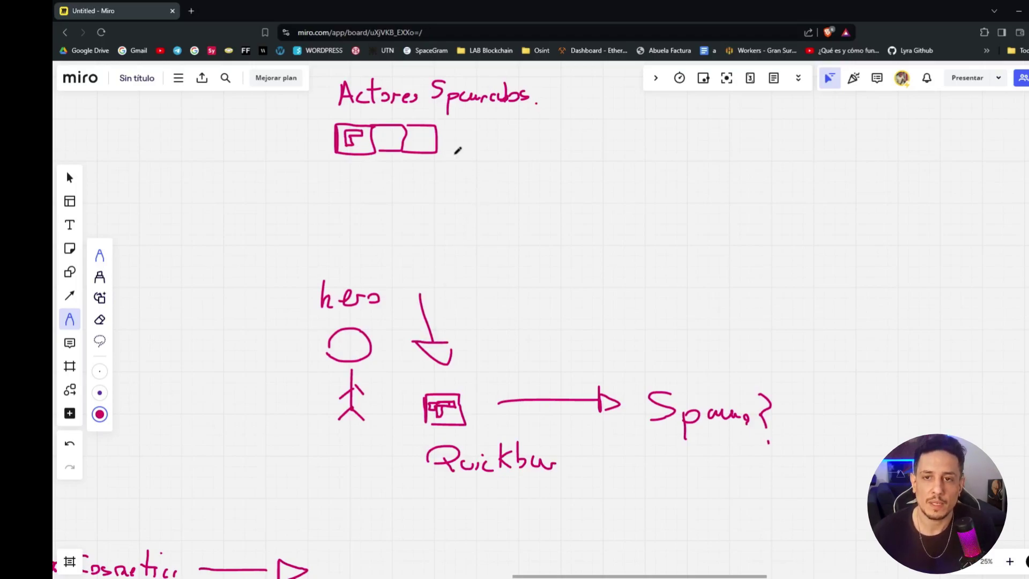
scroll(466, 161, "up", 2)
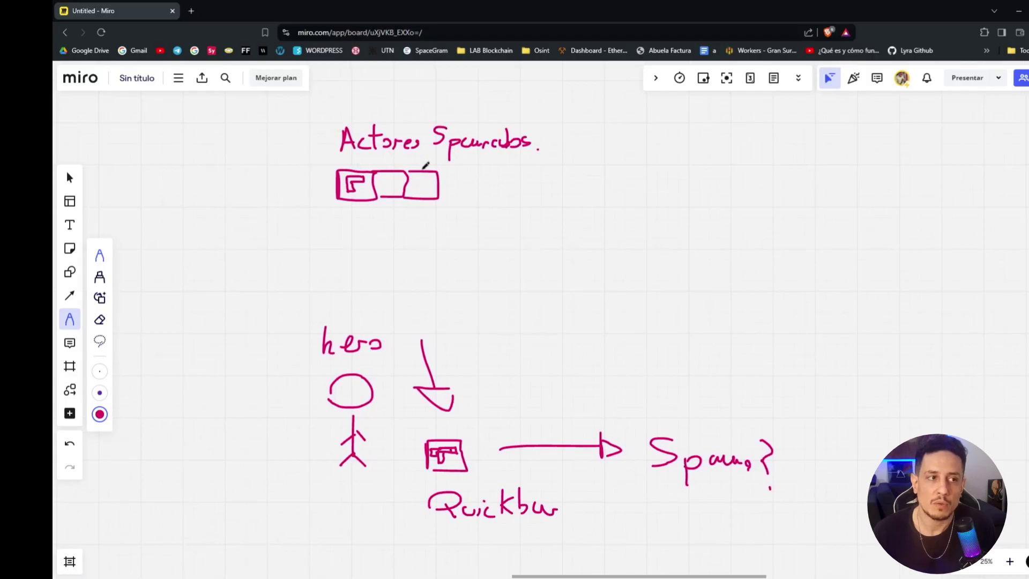
mouse_move(575, 172)
left_mouse_down()
mouse_move(489, 197)
mouse_move(536, 188)
mouse_move(543, 175)
left_mouse_up()
scroll(546, 168, "up", 2)
scroll(530, 170, "down", 1)
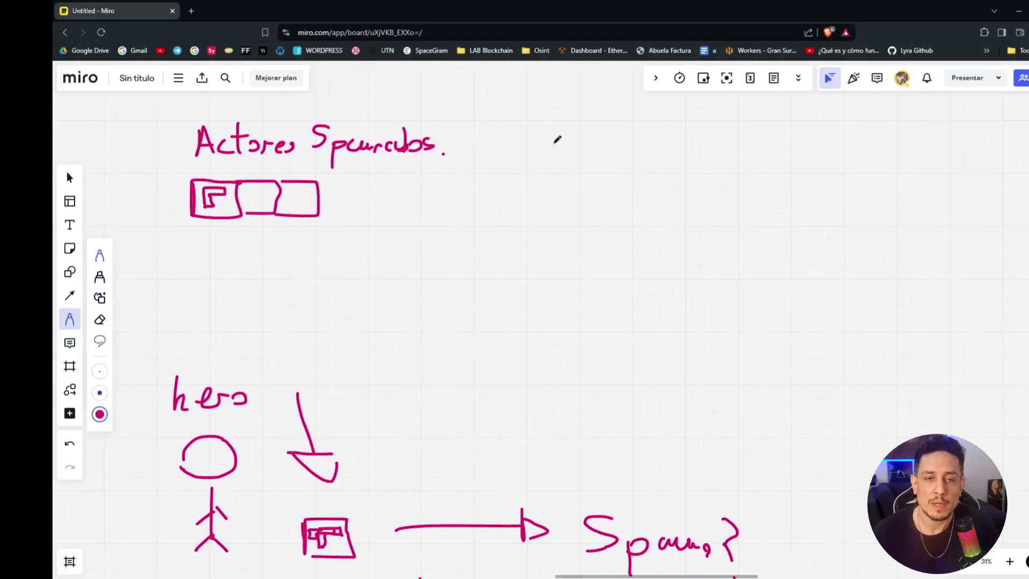
scroll(559, 169, "down", 1)
left_click_drag(498, 270, 558, 111)
scroll(558, 111, "down", 2)
left_click_drag(358, 356, 449, 259)
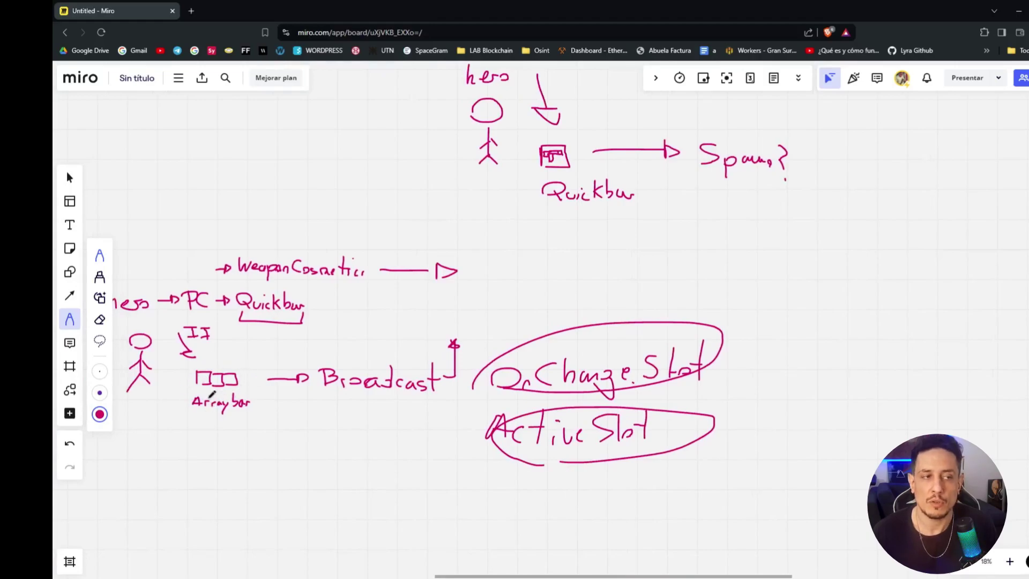
mouse_move(586, 136)
left_mouse_down()
mouse_move(567, 171)
mouse_move(475, 256)
left_mouse_up()
left_click_drag(521, 218, 502, 250)
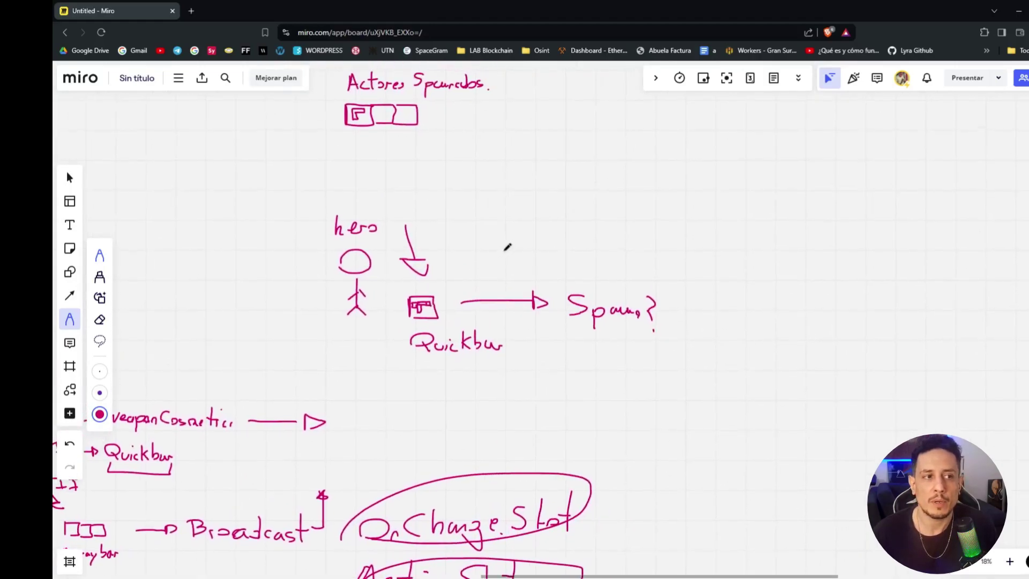
scroll(510, 271, "up", 5)
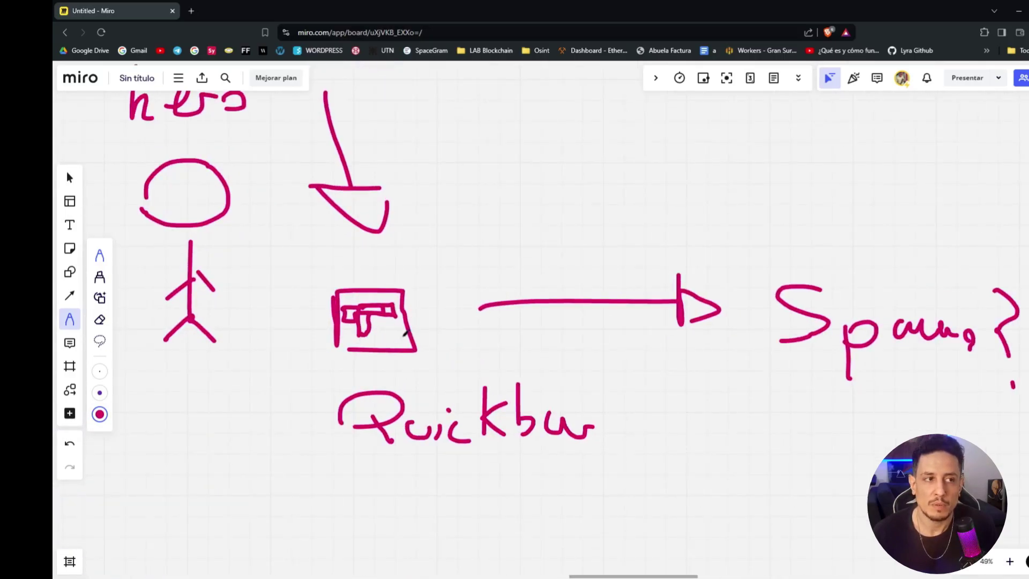
scroll(487, 206, "down", 3)
- Draw a larger three-cell row beside the "Actores Spawneados" row and handwrite "II" above it
mouse_move(518, 127)
left_mouse_down()
mouse_move(443, 288)
mouse_move(444, 357)
left_mouse_up()
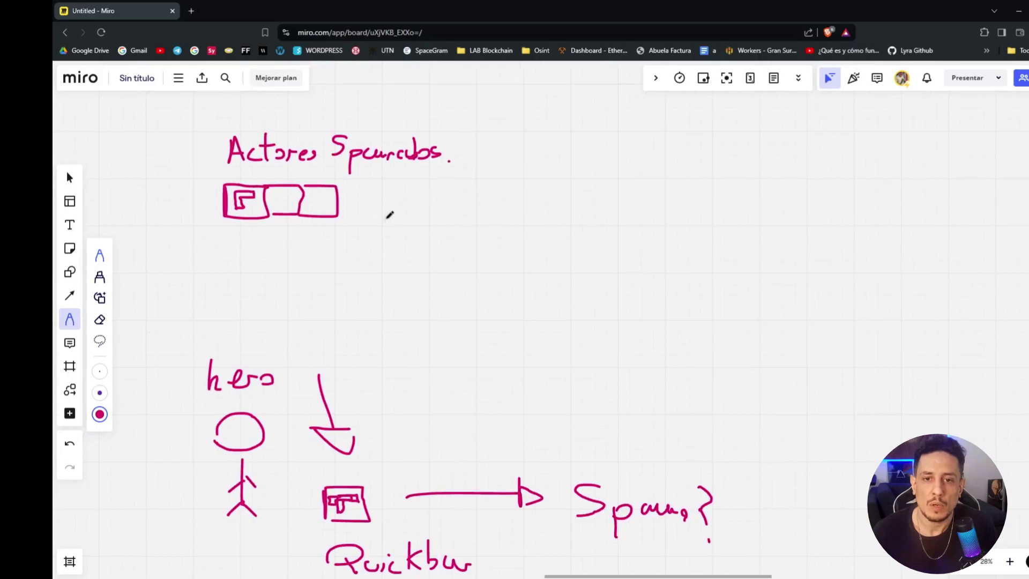
mouse_move(487, 199)
left_mouse_down()
mouse_move(486, 244)
mouse_move(673, 204)
mouse_move(482, 249)
left_mouse_up()
left_click_drag(546, 212, 546, 262)
left_click_drag(616, 212, 608, 263)
mouse_move(496, 153)
left_mouse_down()
mouse_move(532, 151)
mouse_move(519, 185)
mouse_move(547, 183)
mouse_move(591, 152)
left_mouse_up()
mouse_move(574, 153)
left_mouse_down()
mouse_move(574, 186)
mouse_move(593, 186)
left_mouse_up()
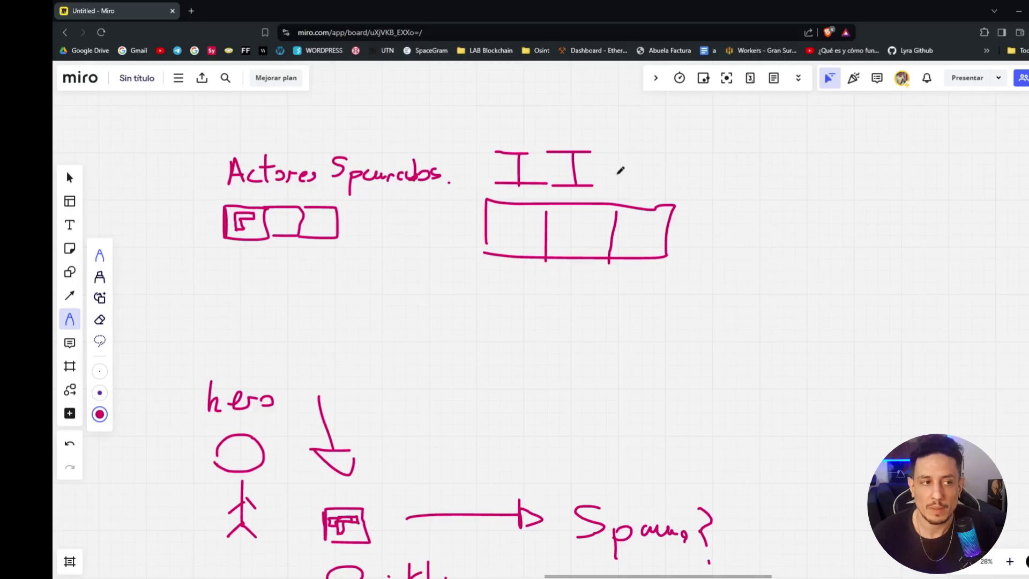
- Draw a gun outline inside the first cell of the "II" row
scroll(533, 242, "up", 3)
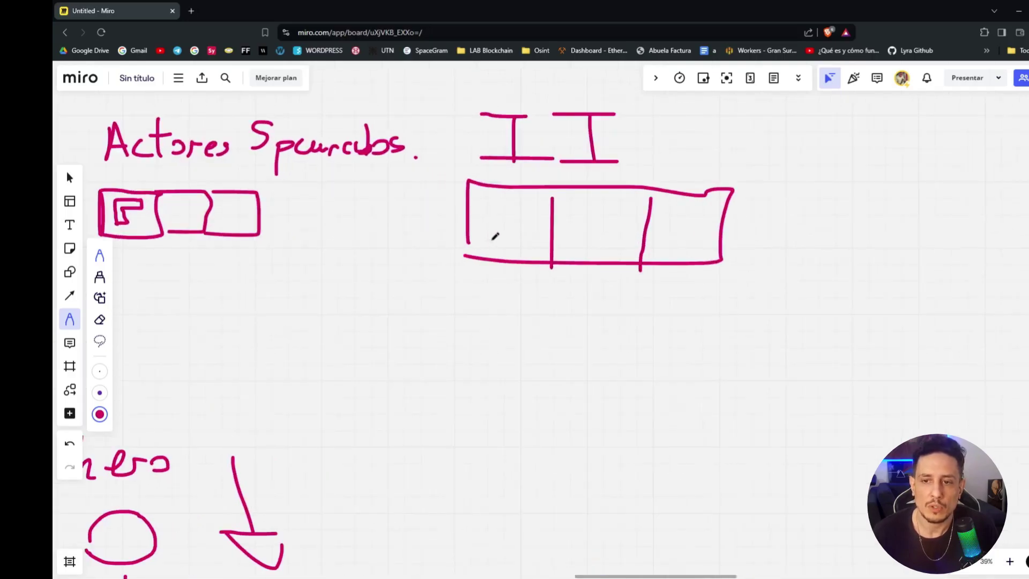
left_click_drag(442, 318, 512, 191)
left_click_drag(503, 232, 482, 292)
mouse_move(539, 172)
left_mouse_down()
mouse_move(582, 121)
mouse_move(590, 131)
mouse_move(554, 169)
mouse_move(534, 172)
left_mouse_up()
scroll(552, 191, "down", 2)
scroll(555, 204, "down", 2)
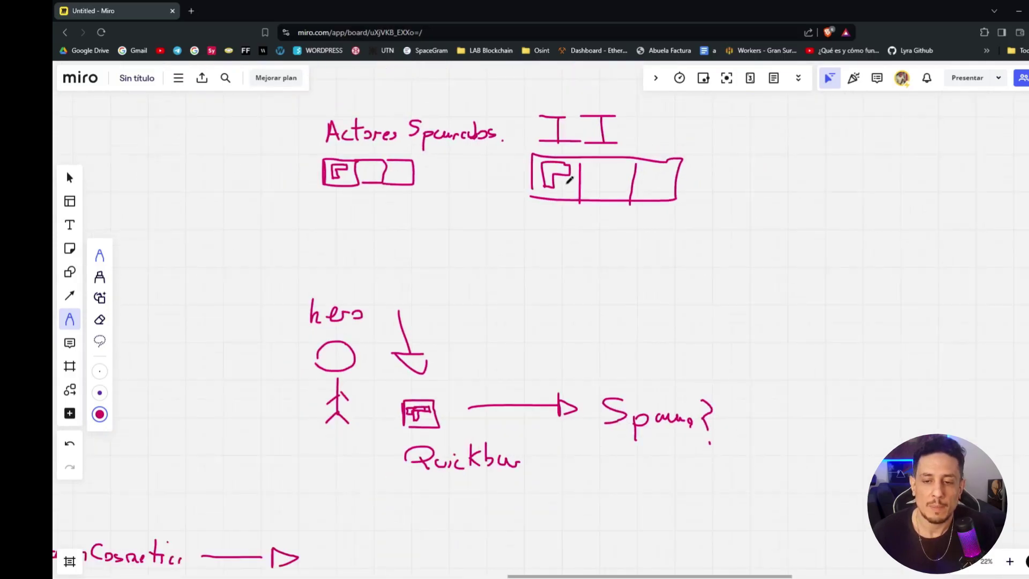
- Draw an arrow from the "II" row to the first "Actores Spawneados" box and hatch the gun in the first "II" cell
scroll(449, 396, "up", 3)
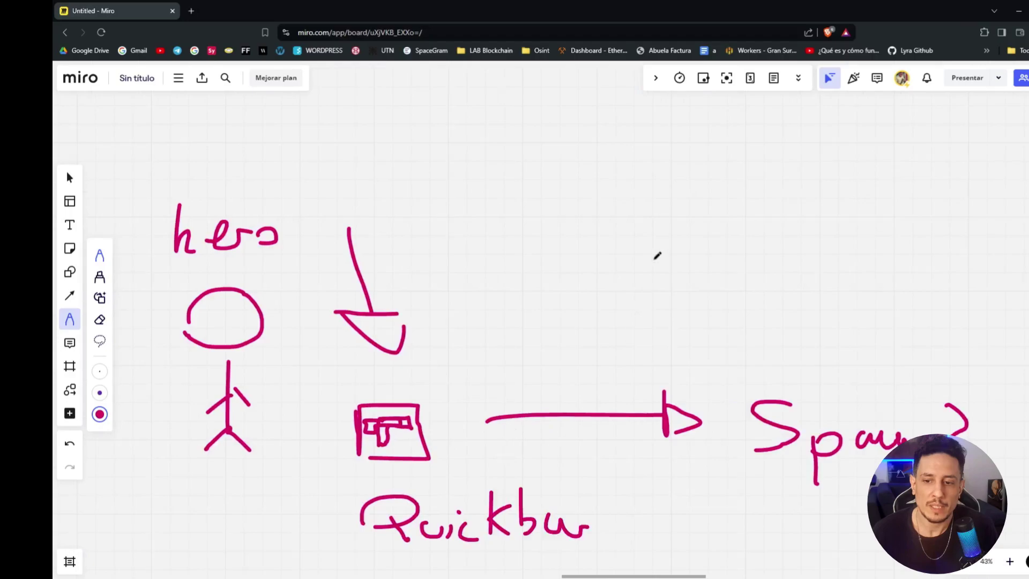
left_click_drag(488, 420, 432, 460)
scroll(433, 460, "down", 2)
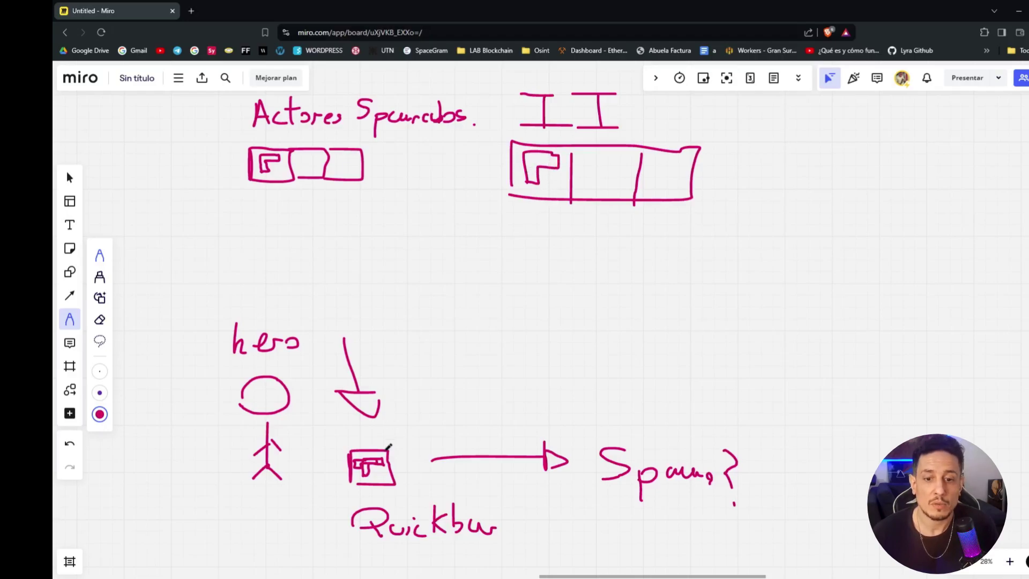
scroll(548, 183, "up", 2)
scroll(549, 182, "down", 2)
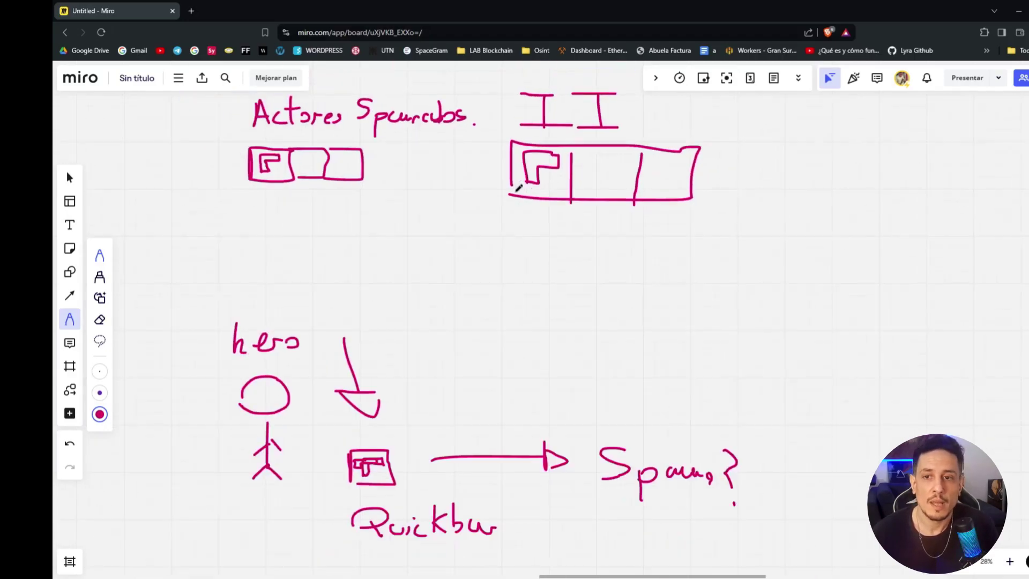
mouse_move(479, 218)
left_mouse_down()
mouse_move(314, 210)
mouse_move(284, 186)
mouse_move(316, 213)
left_mouse_up()
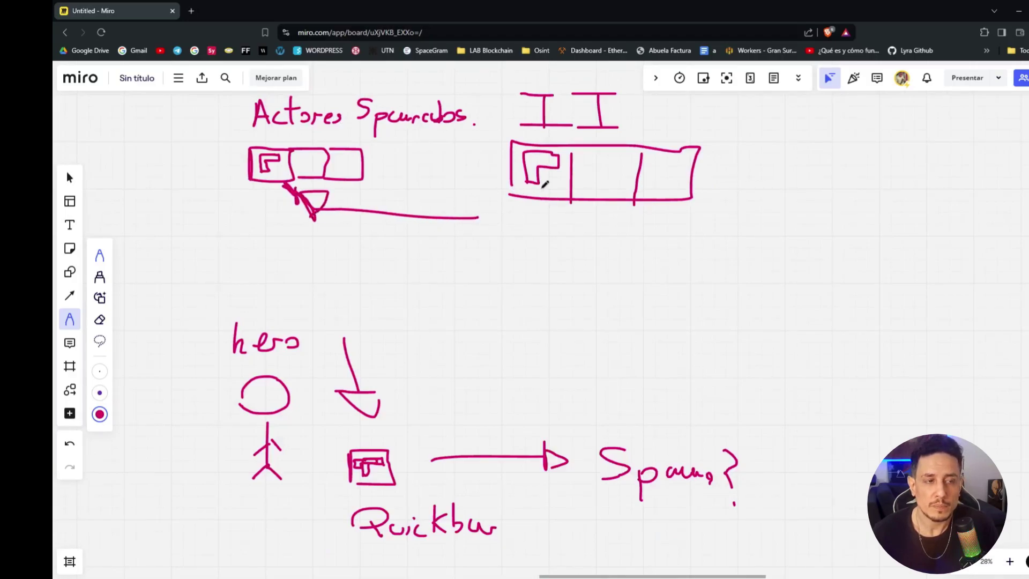
left_click_drag(524, 170, 561, 159)
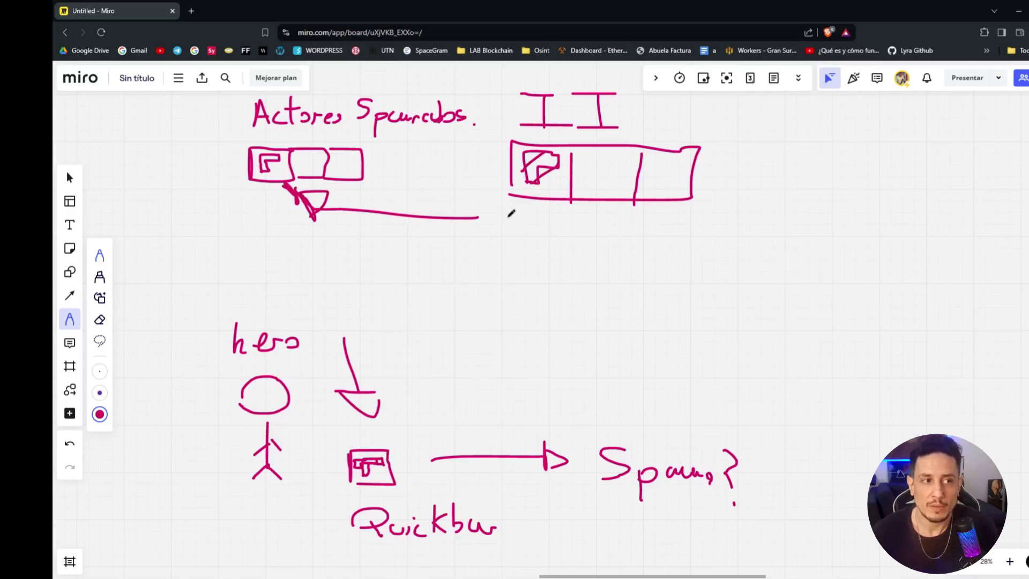
- Draw an arrow pointing up at the first "II" cell and add the attachment detail to the gun in the first "Actores Spawneados" box
mouse_move(490, 266)
left_mouse_down()
mouse_move(513, 213)
mouse_move(500, 223)
left_mouse_up()
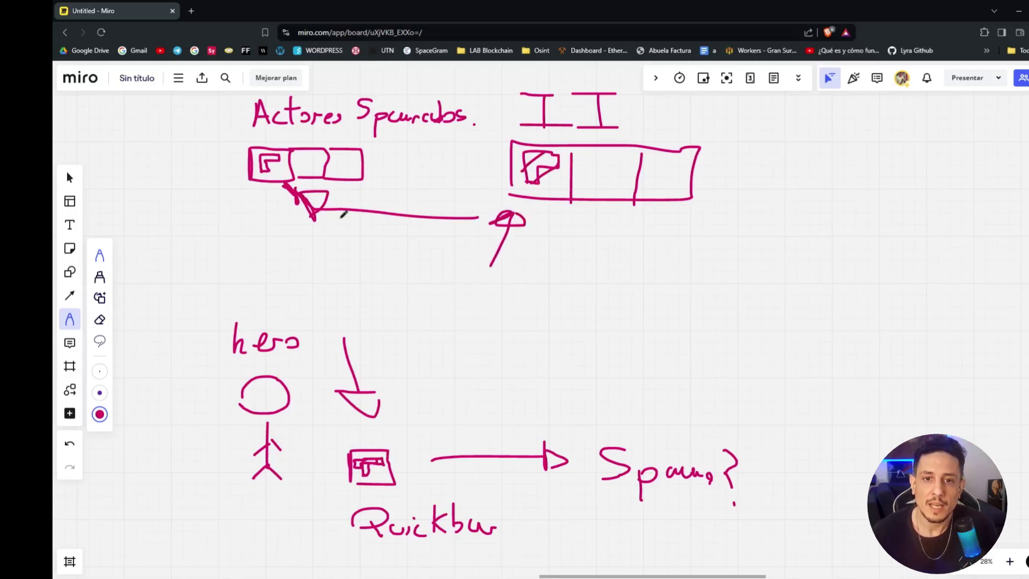
left_click_drag(296, 193, 305, 213)
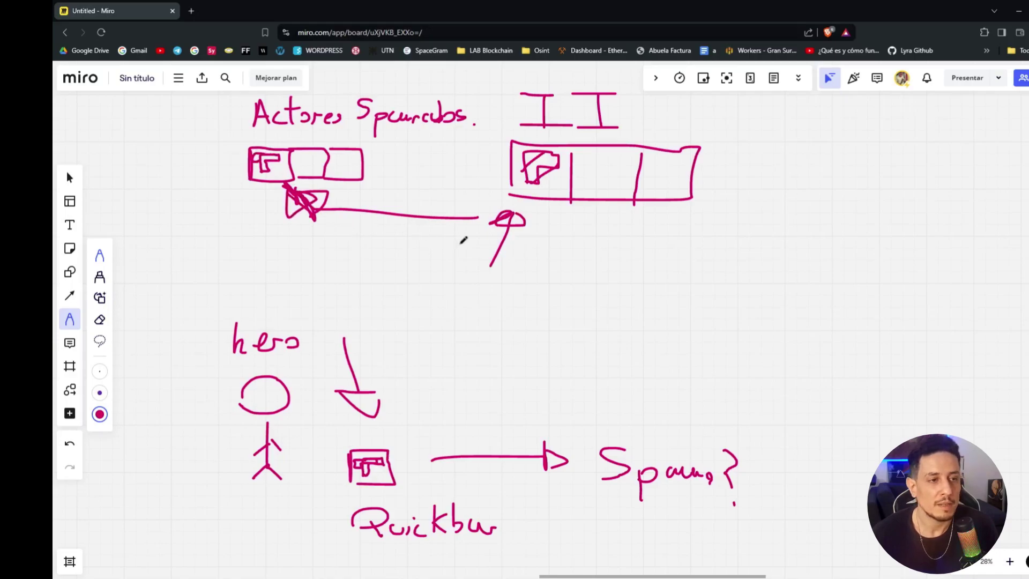
- Compare the OnChange.Slot and ActiveSlot notes with the "Actores Spawneados" and "II" rows
scroll(531, 265, "down", 1)
scroll(534, 262, "down", 1)
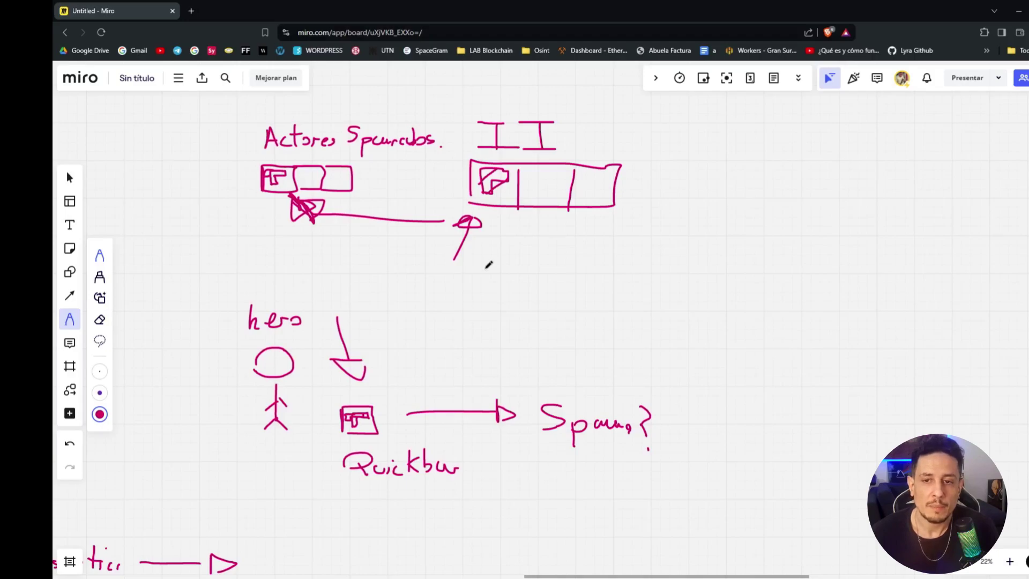
scroll(486, 268, "down", 4)
left_click_drag(345, 481, 409, 294)
scroll(443, 412, "up", 5)
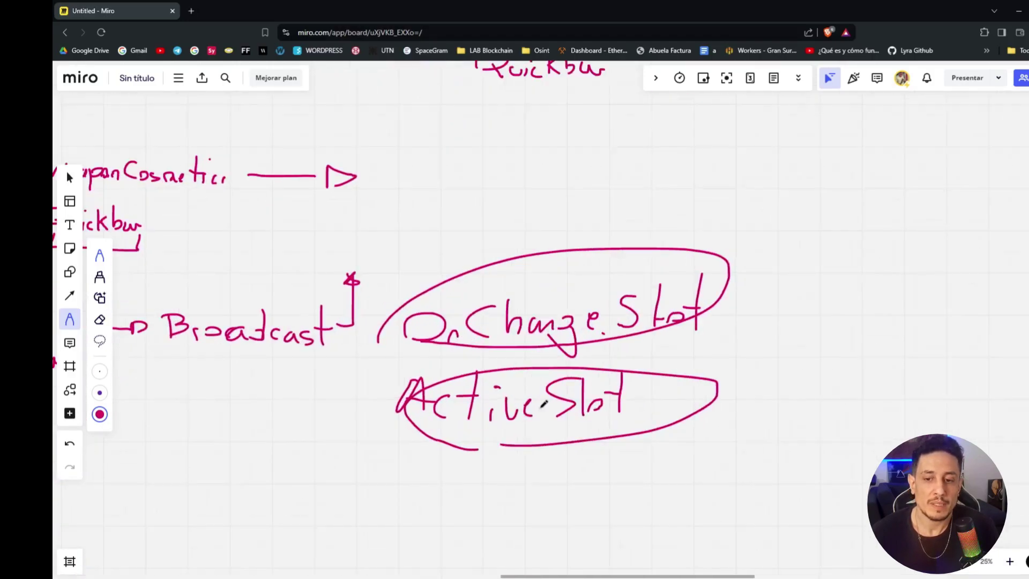
scroll(578, 184, "up", 10)
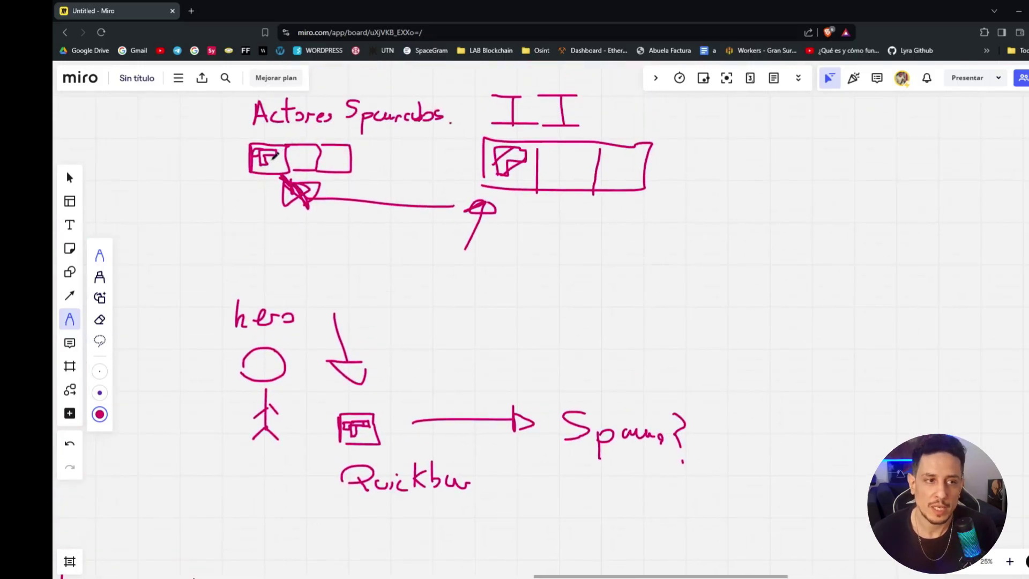
scroll(524, 224, "down", 2)
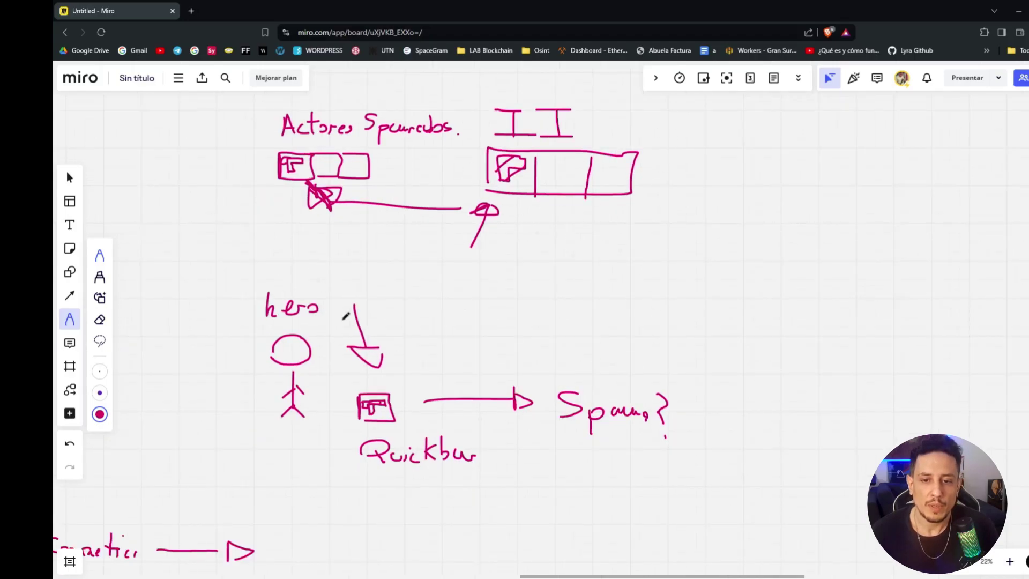
- Examine the hero's Quickbar and "Spawn?" sketch together with the circled OnChange.Slot and ActiveSlot notes
scroll(480, 330, "down", 4)
left_click_drag(484, 327, 446, 234)
scroll(506, 325, "up", 3)
scroll(505, 326, "down", 3)
left_click_drag(480, 377, 475, 328)
scroll(423, 424, "up", 3)
scroll(541, 407, "down", 3)
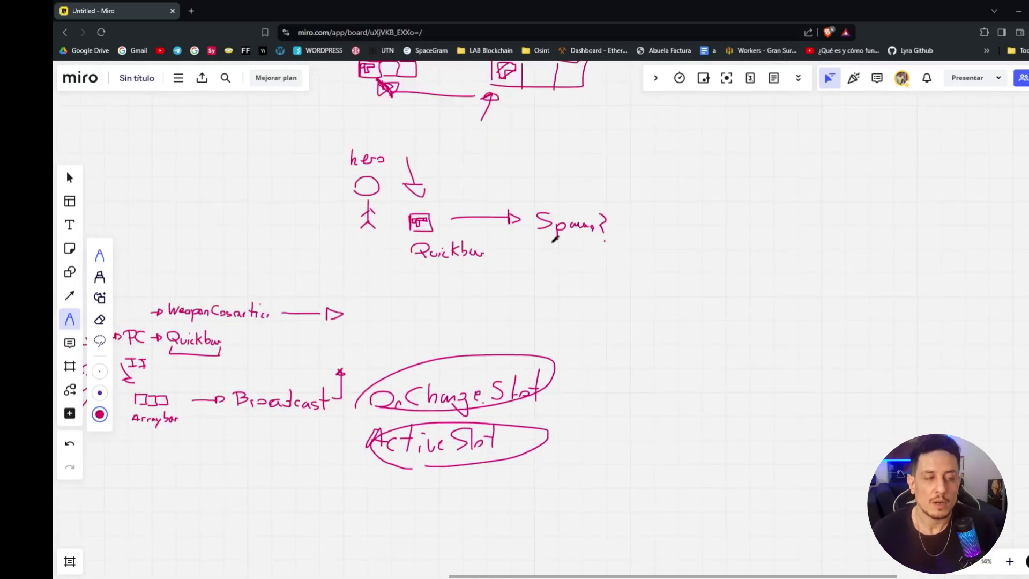
left_click_drag(555, 240, 552, 270)
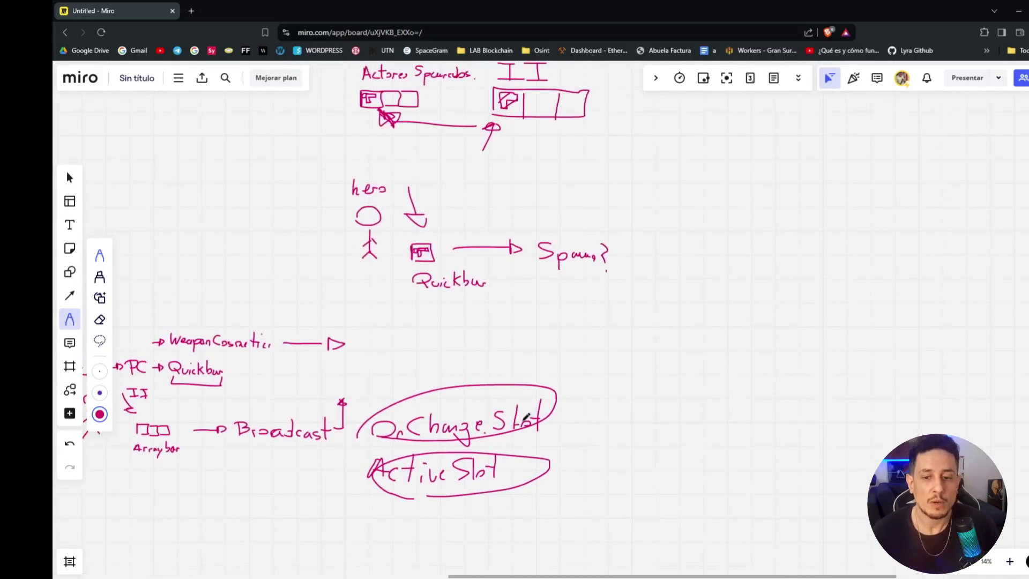
left_click_drag(532, 220, 525, 201)
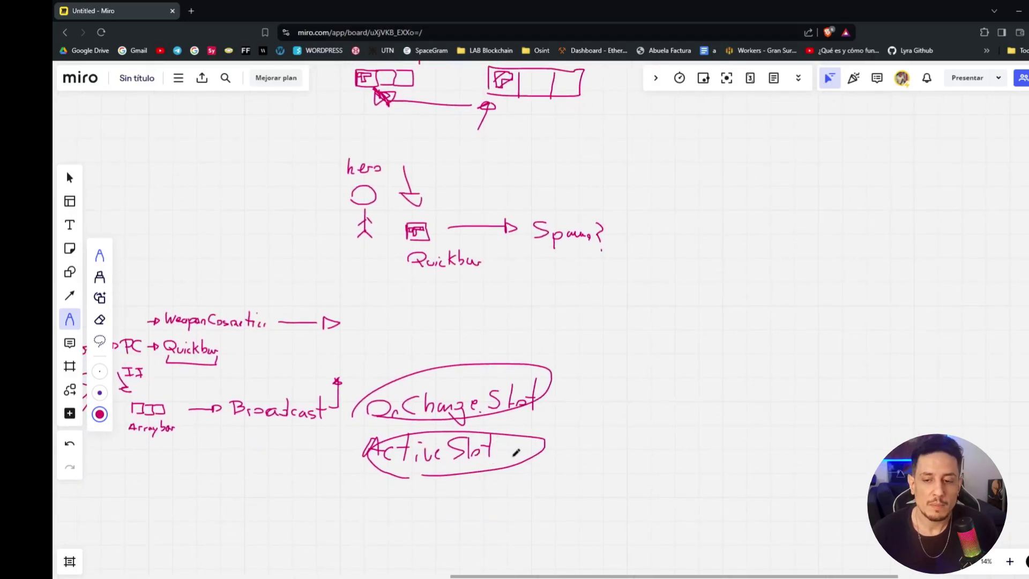
scroll(508, 455, "up", 3)
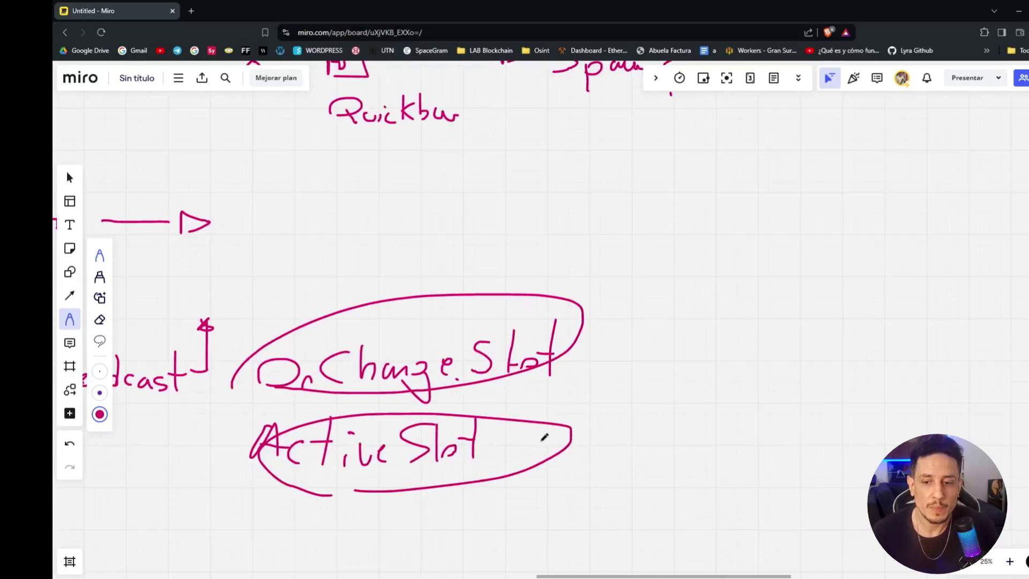
- Draw a short line out of the circled ActiveSlot note and write "Indice" beside it
left_click_drag(547, 439, 610, 437)
scroll(610, 437, "left", 5)
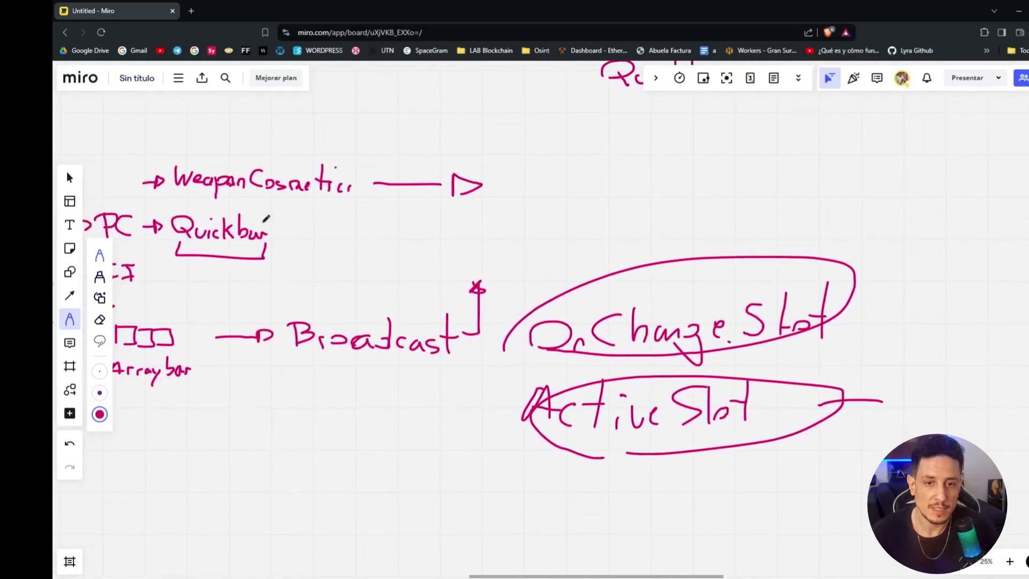
scroll(827, 406, "right", 6)
mouse_move(619, 390)
left_mouse_down()
mouse_move(653, 389)
mouse_move(645, 428)
left_mouse_up()
mouse_move(621, 424)
left_mouse_down()
mouse_move(742, 405)
mouse_move(761, 422)
left_mouse_up()
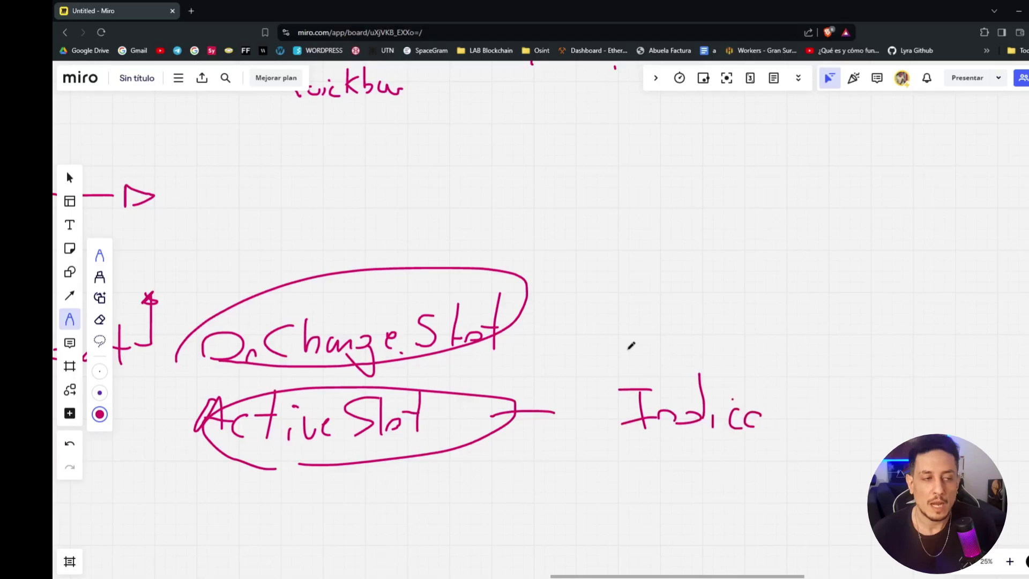
- Write "1" beside the arrow pointing up at the first cell of the "II" row
scroll(628, 344, "down", 3)
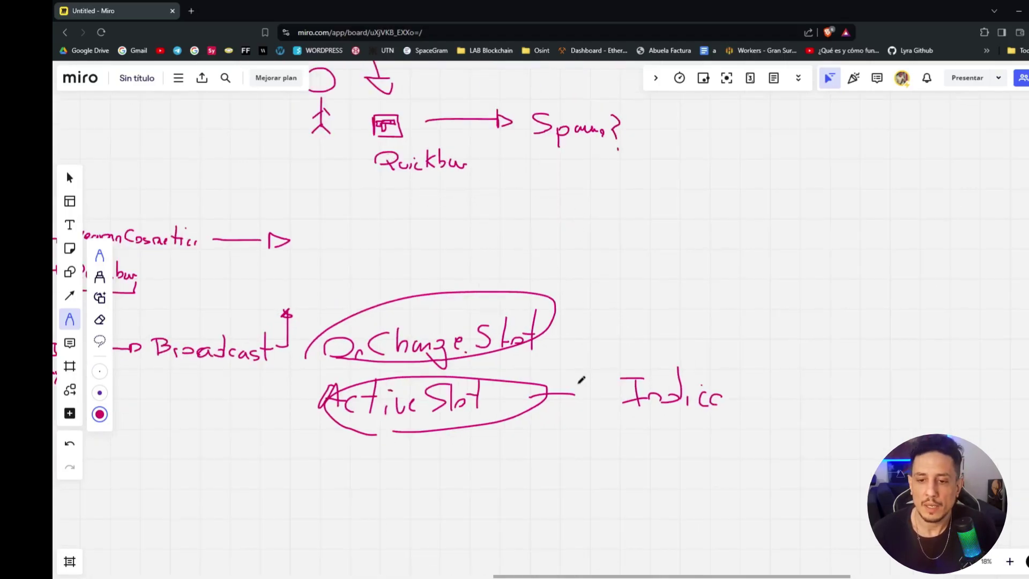
scroll(501, 316, "down", 3)
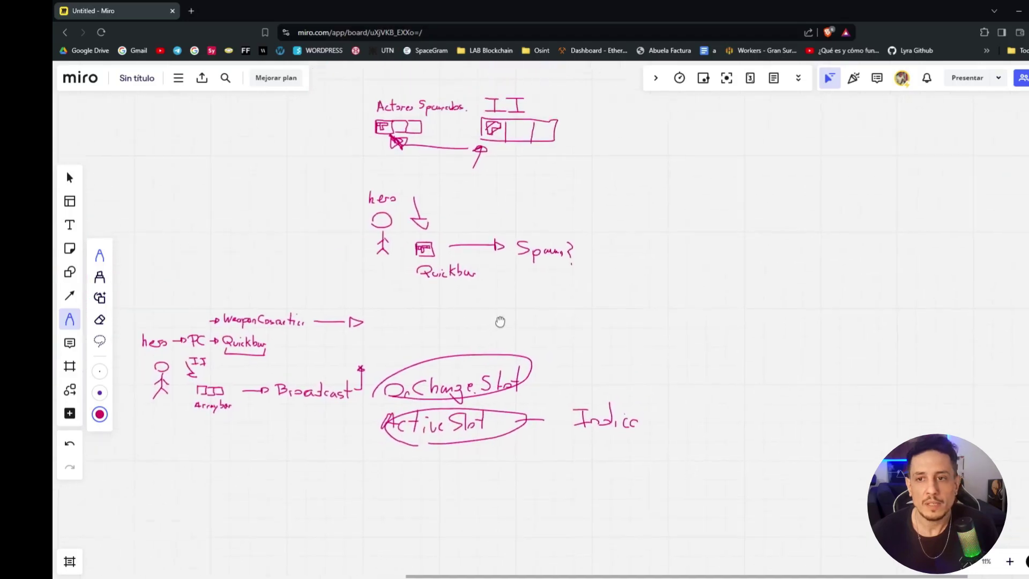
left_click_drag(453, 144, 455, 227)
scroll(446, 327, "up", 5)
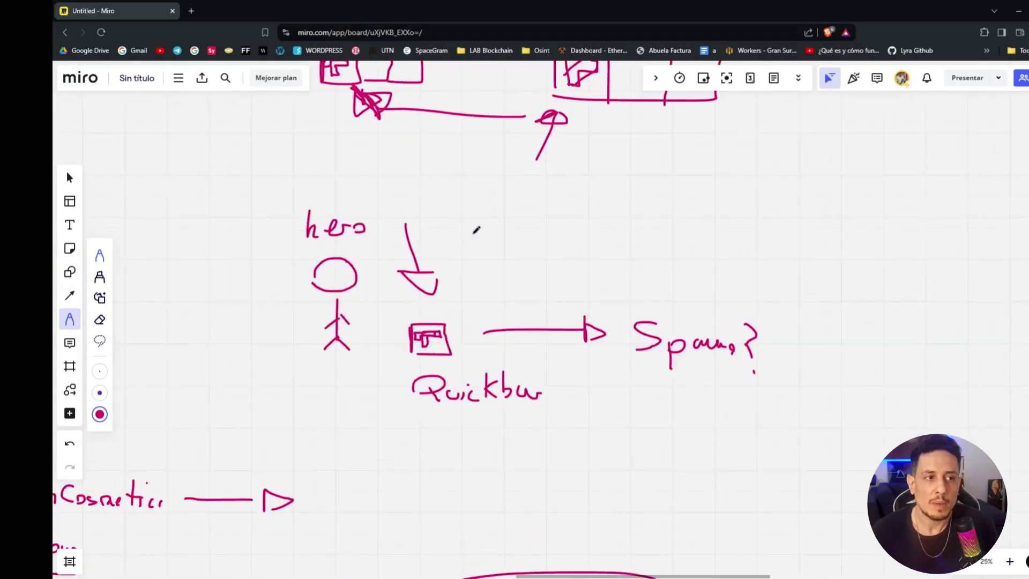
scroll(555, 210, "down", 1)
left_click_drag(624, 271, 562, 328)
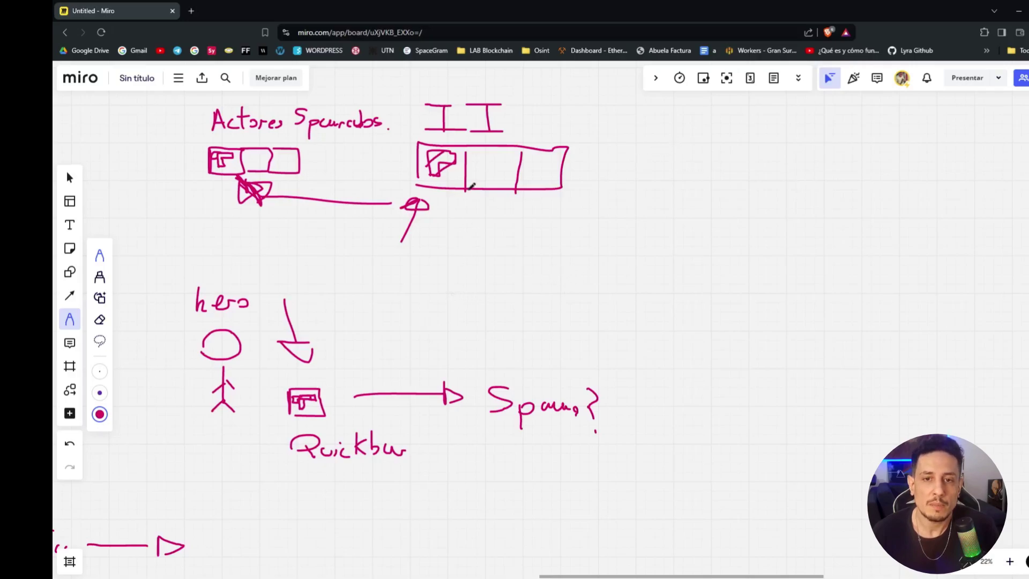
scroll(482, 199, "down", 3)
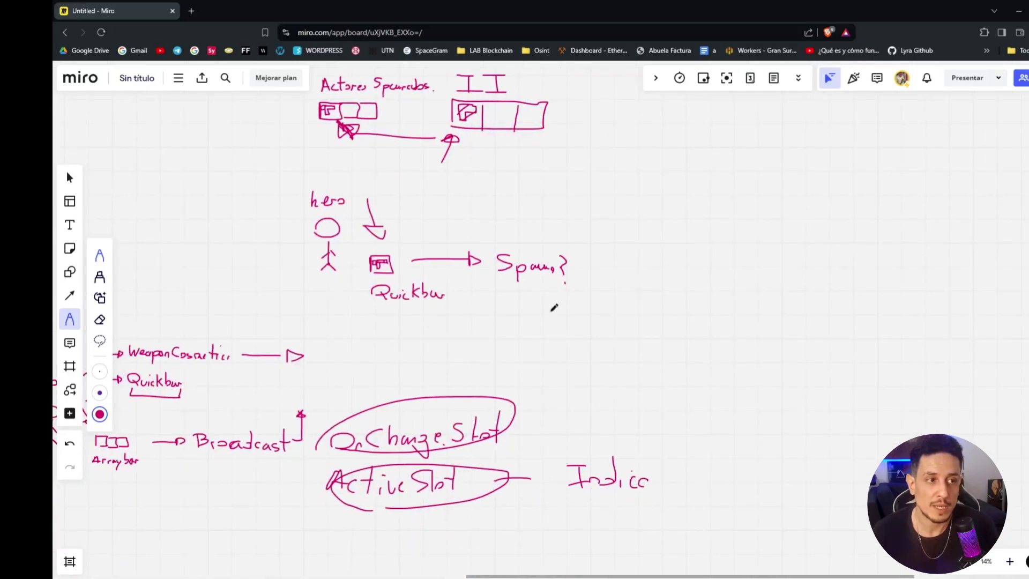
scroll(551, 303, "up", 4)
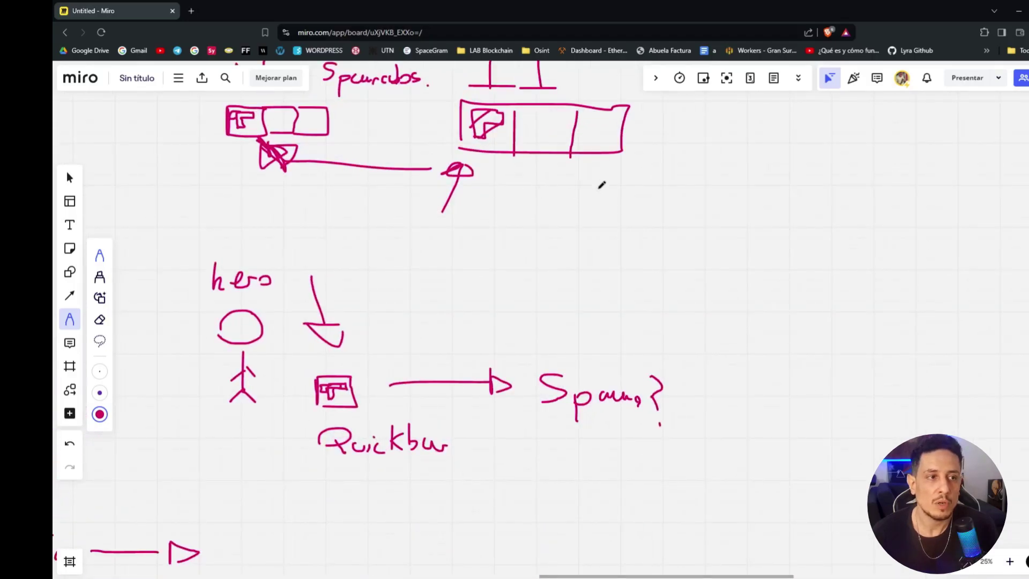
left_click_drag(702, 184, 698, 222)
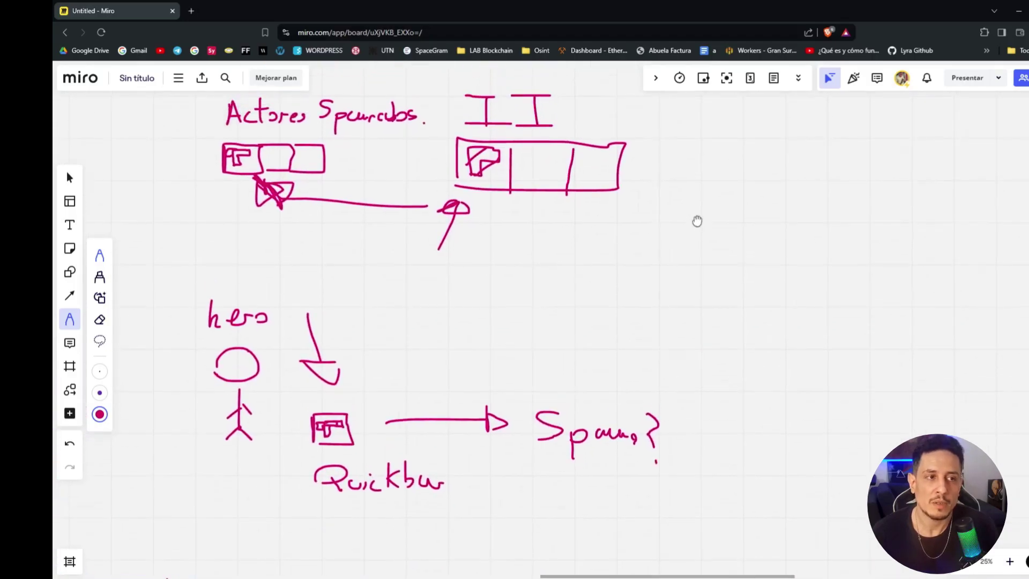
mouse_move(472, 224)
left_mouse_down()
mouse_move(494, 206)
mouse_move(492, 230)
left_mouse_up()
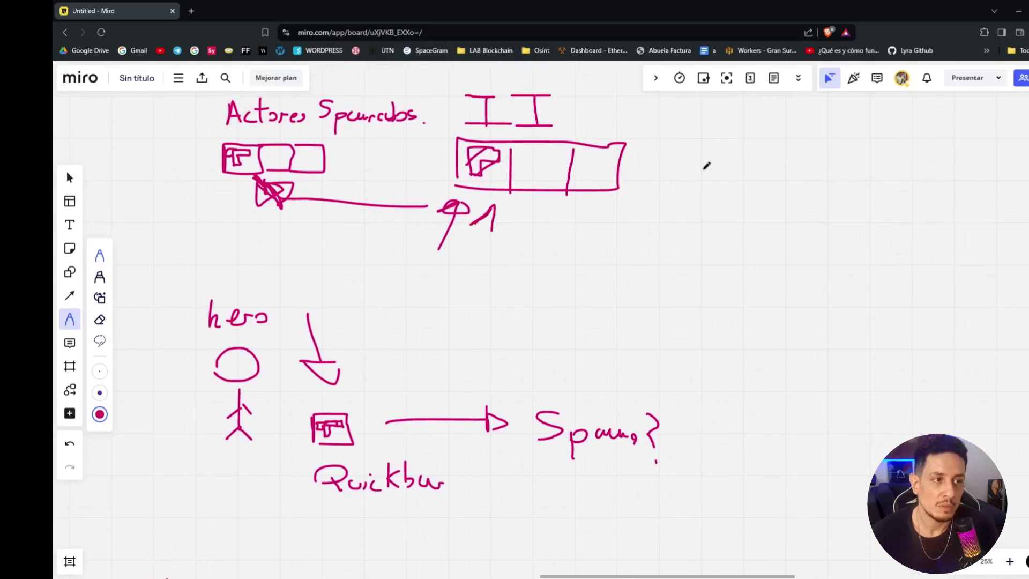
- Write "Variable" in the empty area beside the "II" row and draw an arrow pointing up at the word
mouse_move(740, 149)
left_mouse_down()
mouse_move(767, 144)
mouse_move(787, 179)
mouse_move(803, 167)
mouse_move(809, 176)
left_mouse_up()
left_click_drag(823, 141, 826, 181)
mouse_move(846, 134)
left_mouse_down()
mouse_move(851, 184)
mouse_move(867, 186)
left_mouse_up()
left_click_drag(750, 216, 776, 241)
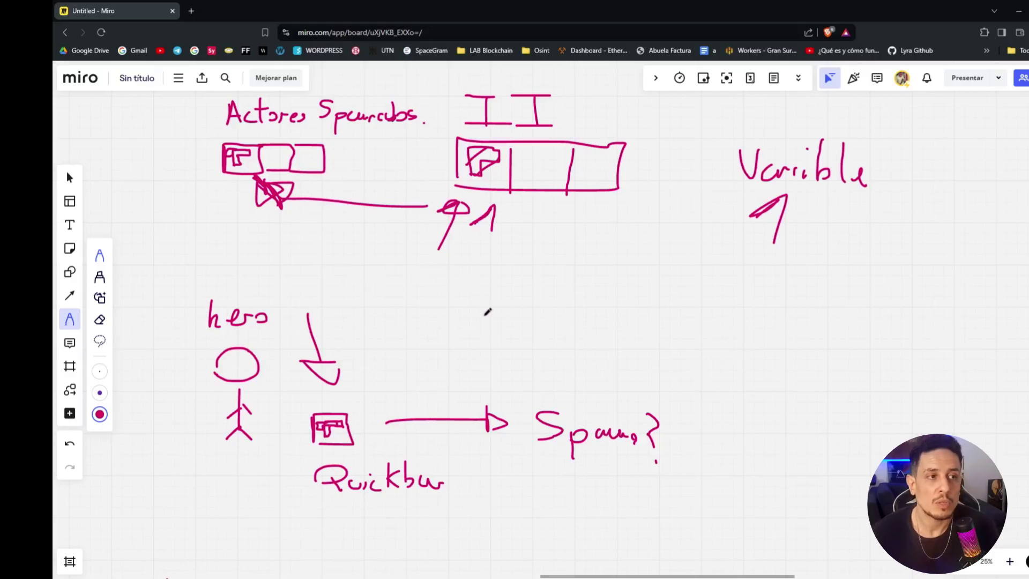
- Cross out the gun in the first "Actores Spawneados" box, and circle and cross out the "Variable" note
mouse_move(235, 170)
left_mouse_down()
mouse_move(271, 189)
mouse_move(280, 177)
left_mouse_up()
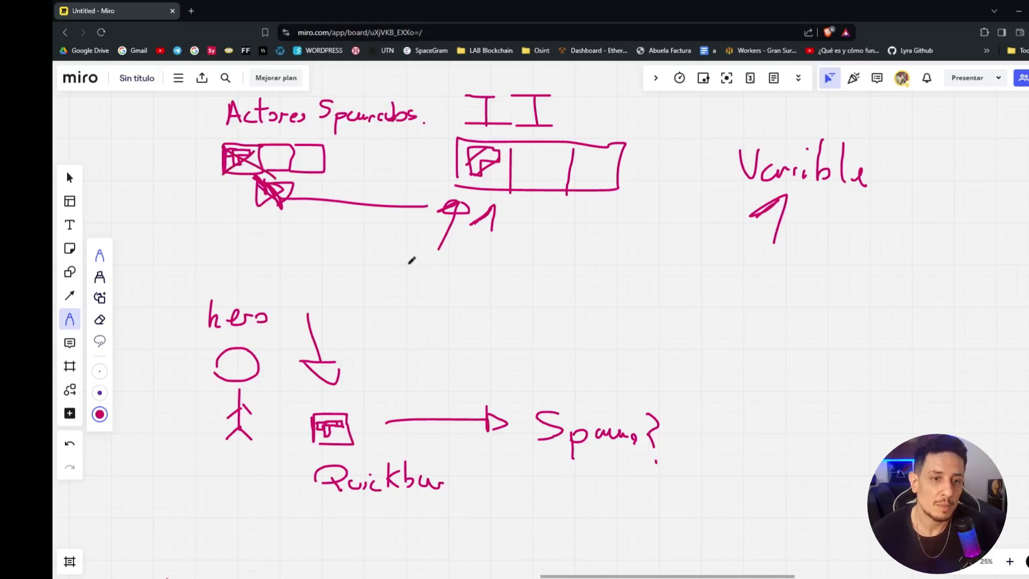
scroll(502, 247, "down", 3)
scroll(502, 247, "down", 2)
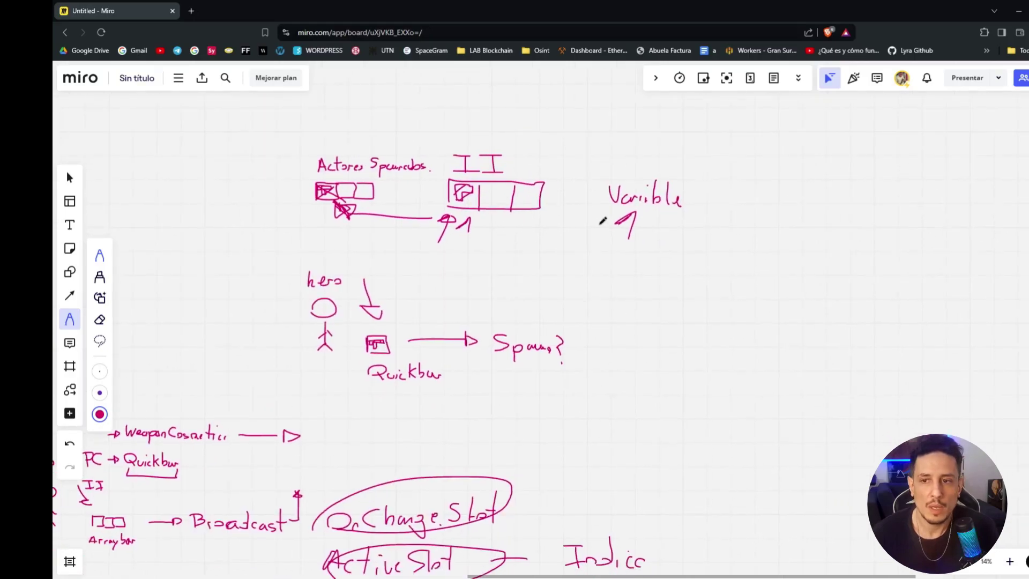
scroll(653, 236, "up", 3)
mouse_move(598, 260)
left_mouse_down()
mouse_move(567, 188)
mouse_move(621, 242)
mouse_move(678, 155)
left_mouse_up()
left_click_drag(598, 132, 702, 226)
scroll(641, 275, "down", 2)
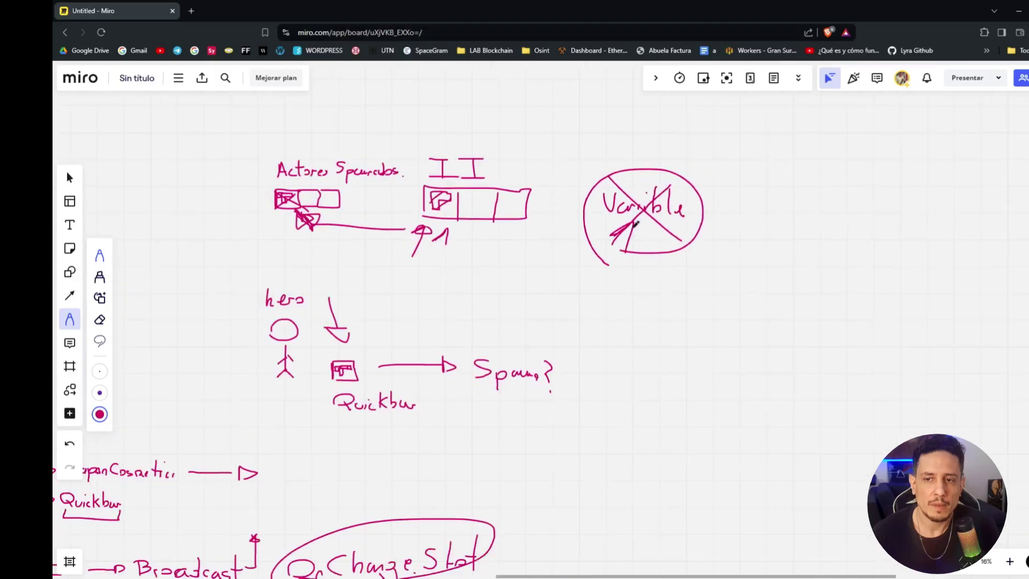
- Compare the ActiveSlot "Indice" note with the spawned-actors row and the crossed-out "Variable" note
scroll(551, 272, "down", 5)
scroll(532, 361, "up", 2)
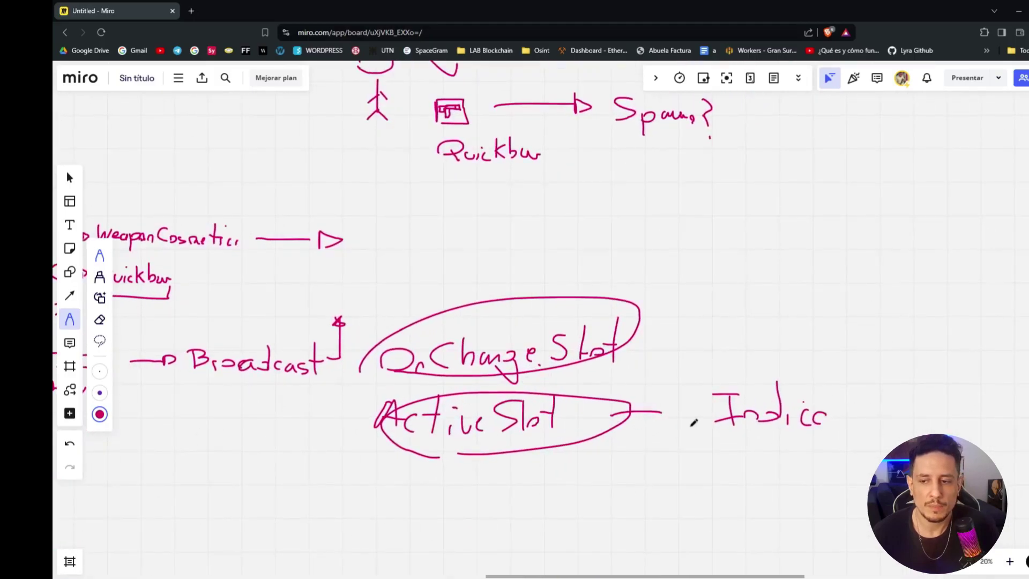
scroll(657, 246, "up", 5)
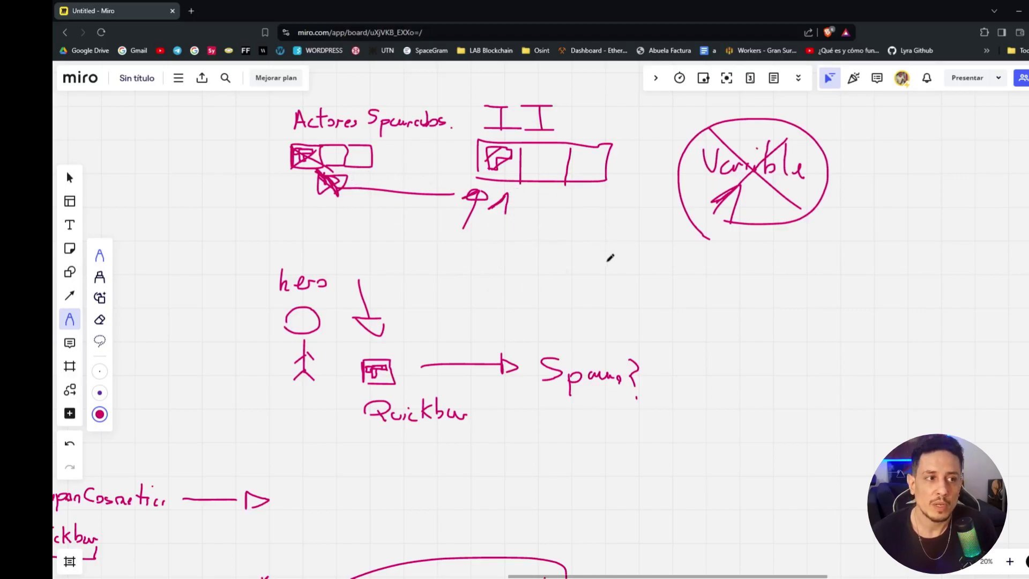
scroll(611, 198, "down", 5)
left_click_drag(402, 500, 559, 467)
mouse_move(675, 278)
left_mouse_down()
mouse_move(561, 354)
mouse_move(550, 394)
left_mouse_up()
scroll(552, 236, "up", 3)
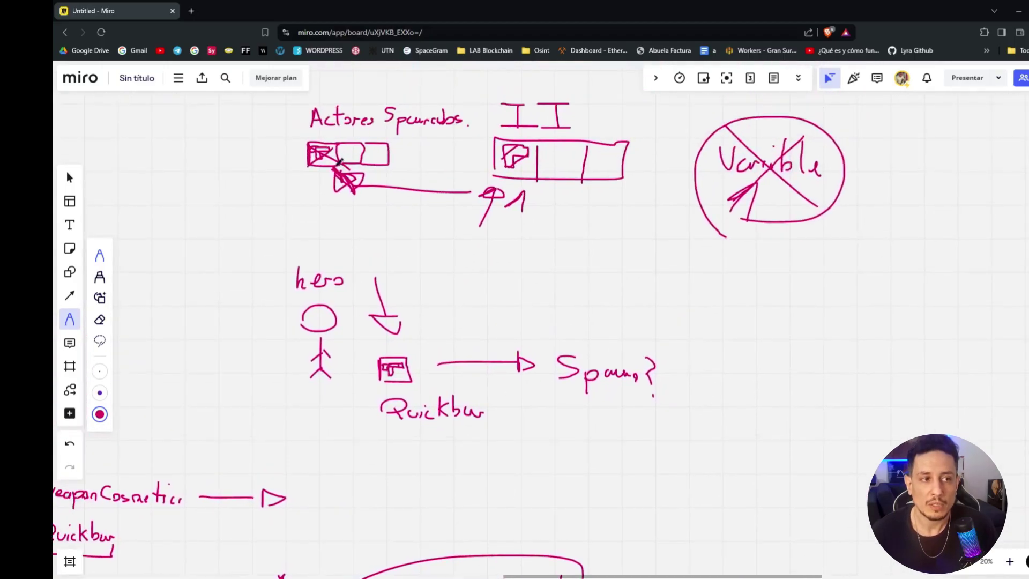